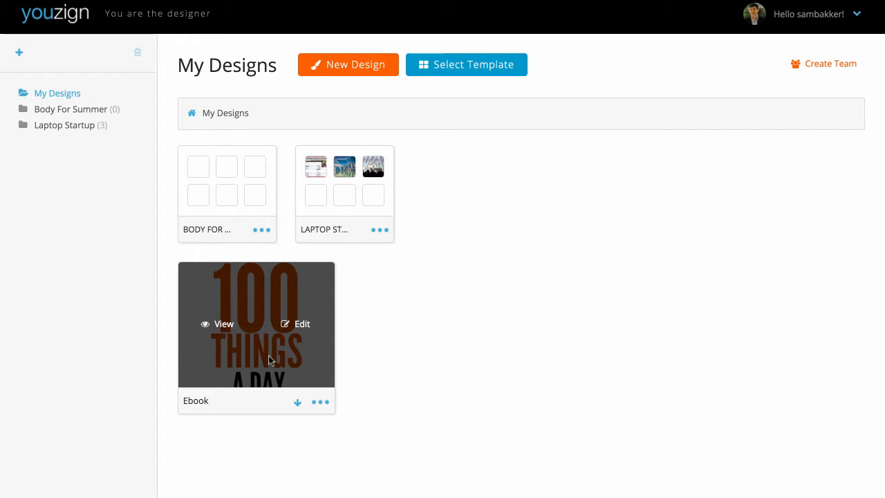
Drag the Ebook design card onto the Laptop Startup folder in My Designs.
drag(268, 355, 343, 176)
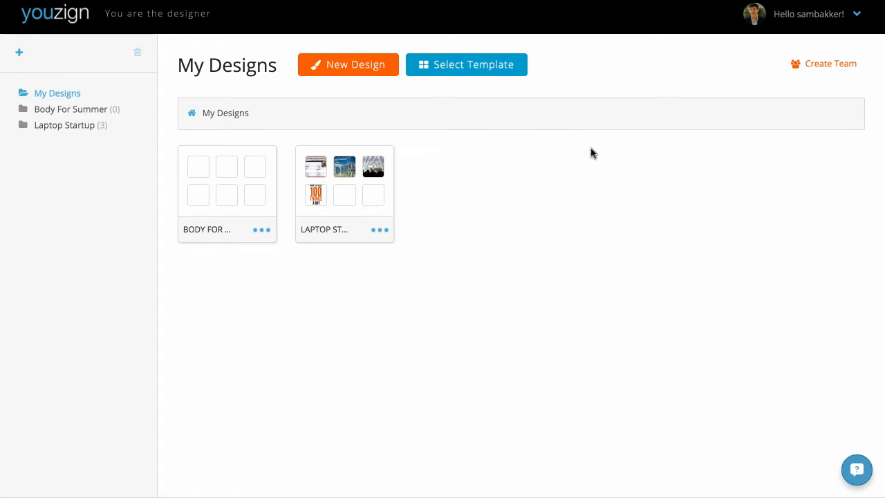
Add a new untitled folder from the sidebar and rename it 'Member Factory'.
click(19, 51)
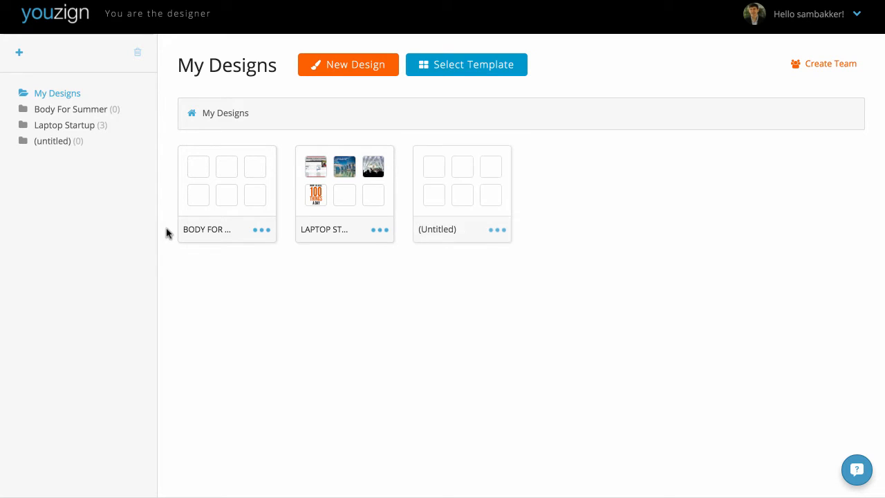
click(497, 230)
click(442, 247)
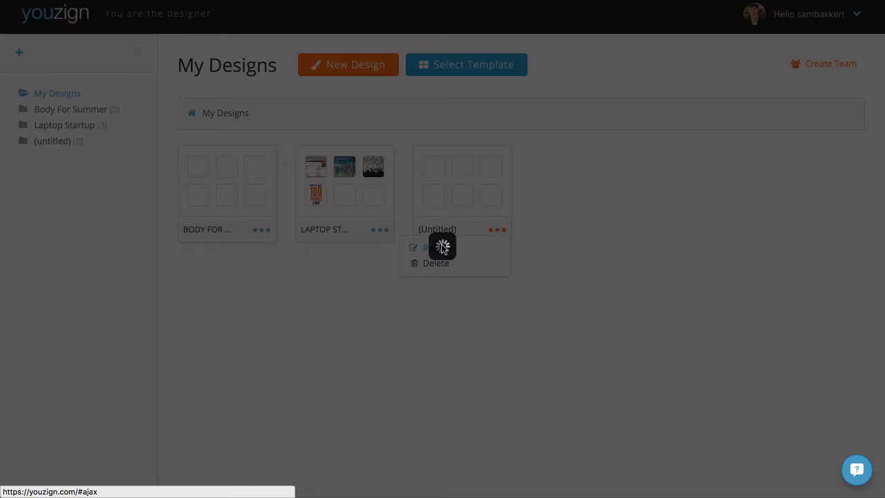
click(330, 258)
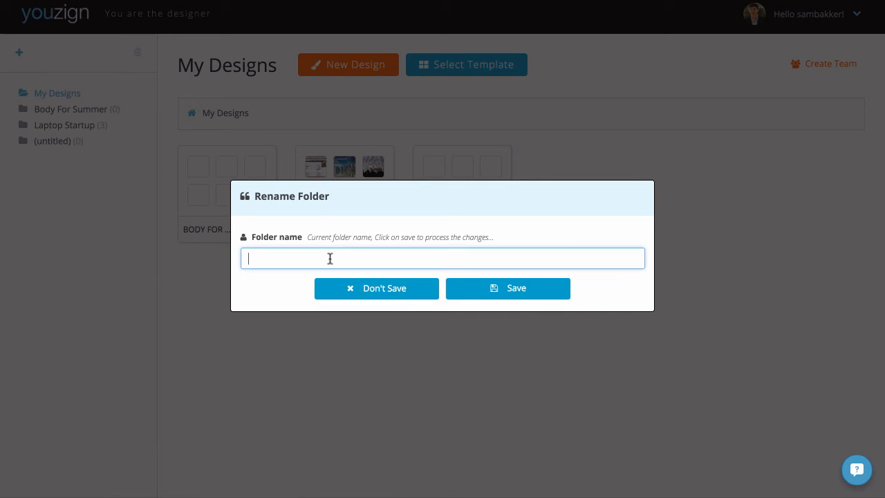
text(Member Facot)
key(BackSpace)
key(BackSpace)
text(tory)
click(506, 291)
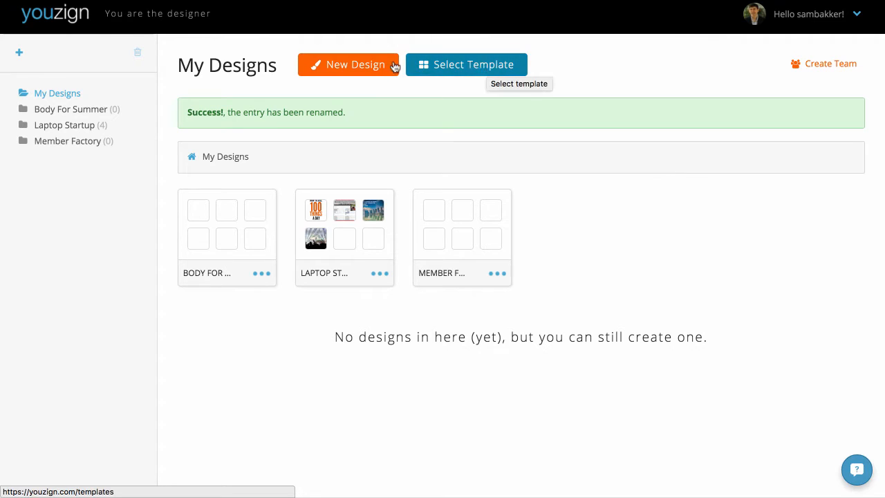
Look over the New Design canvas sizes, then close the list without choosing one.
click(373, 68)
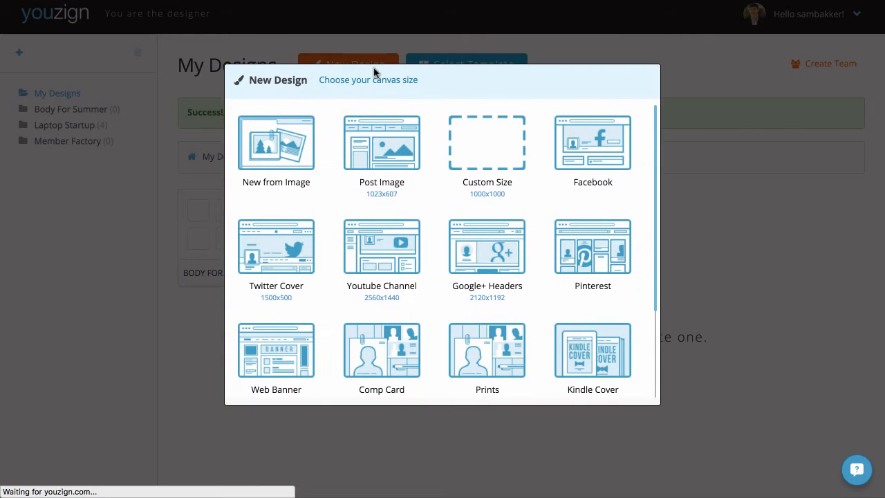
scroll(443, 208, down, 2)
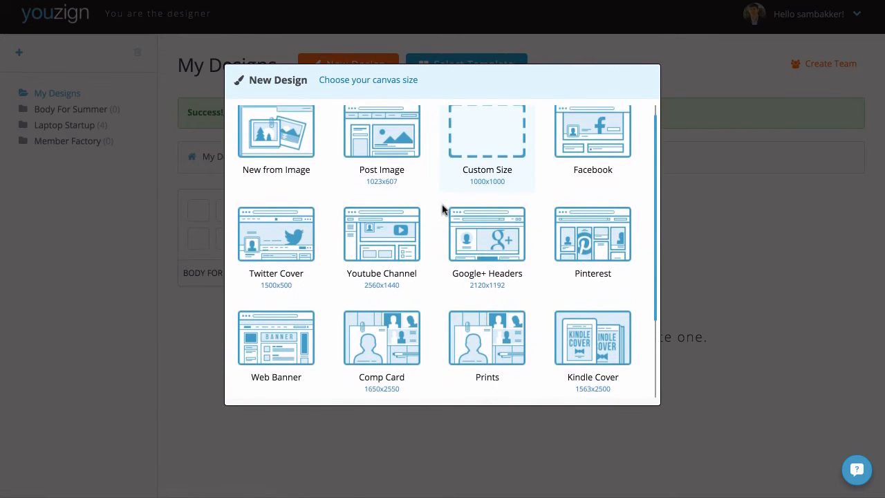
scroll(443, 207, up, 2)
click(830, 211)
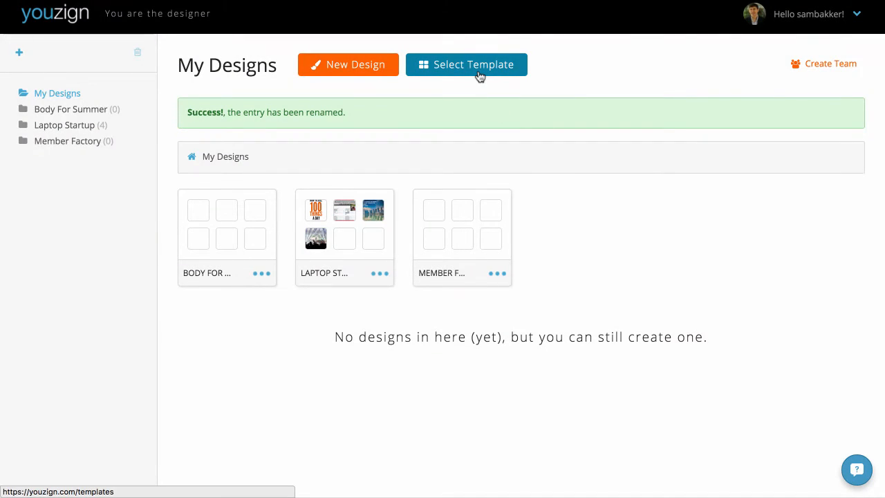
Open the template gallery and scroll through the available templates.
click(479, 73)
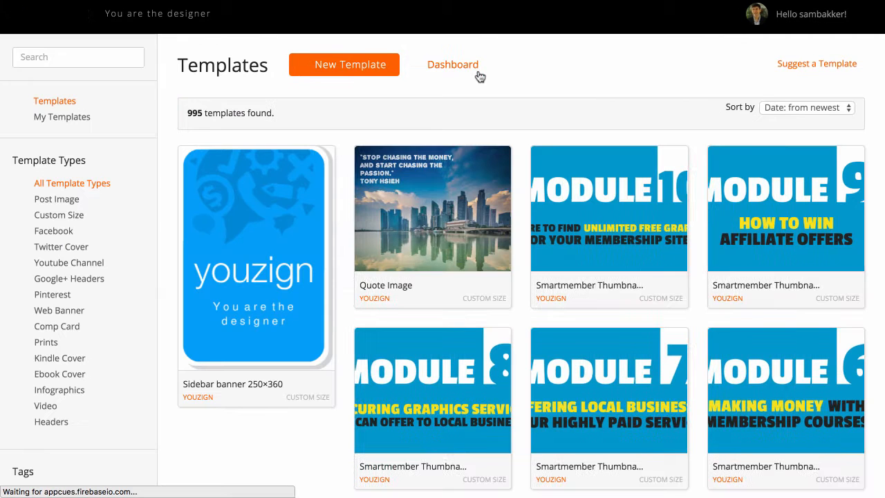
scroll(456, 247, down, 2)
scroll(456, 247, up, 2)
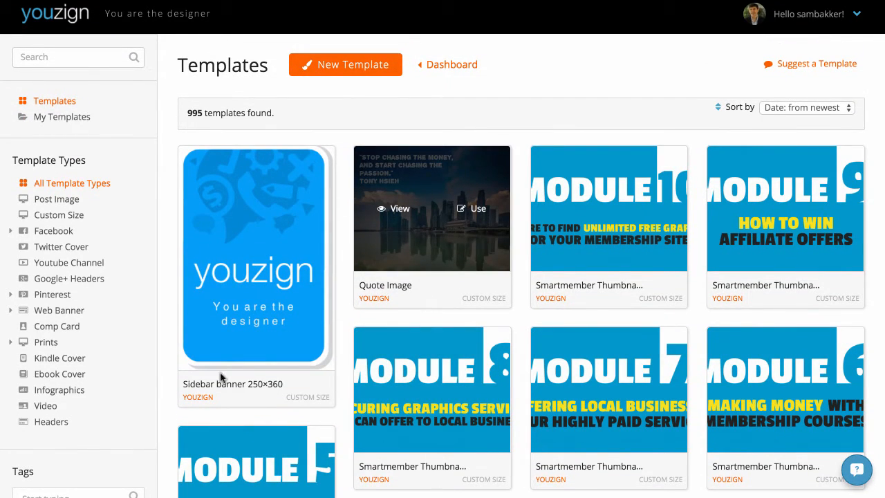
scroll(158, 240, down, 3)
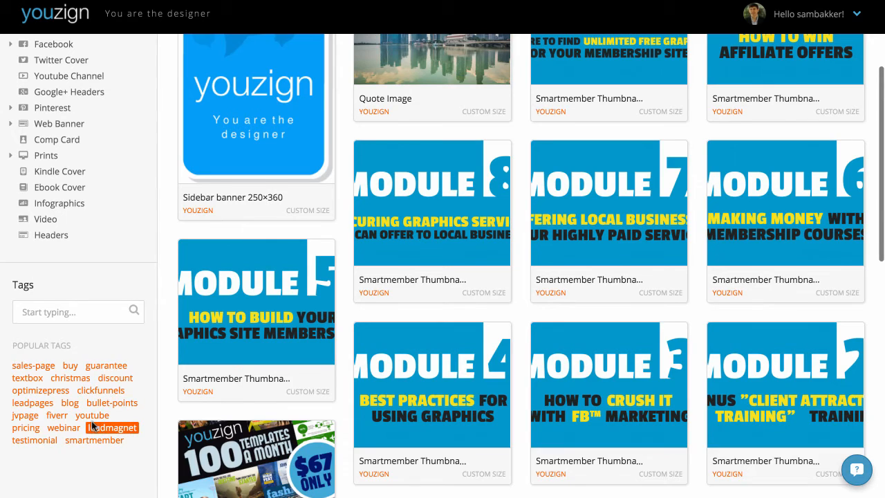
scroll(97, 421, up, 2)
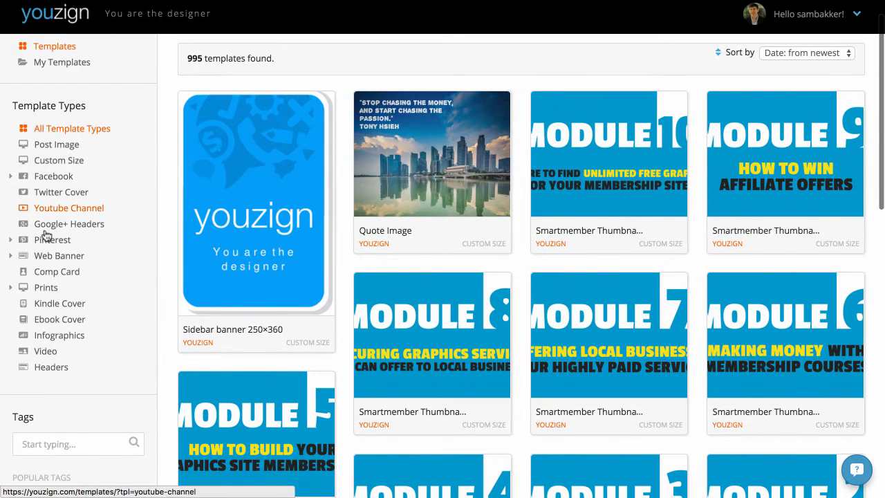
scroll(43, 248, up, 1)
Keep templates sorted newest first and filter the gallery to Post Image templates.
click(82, 61)
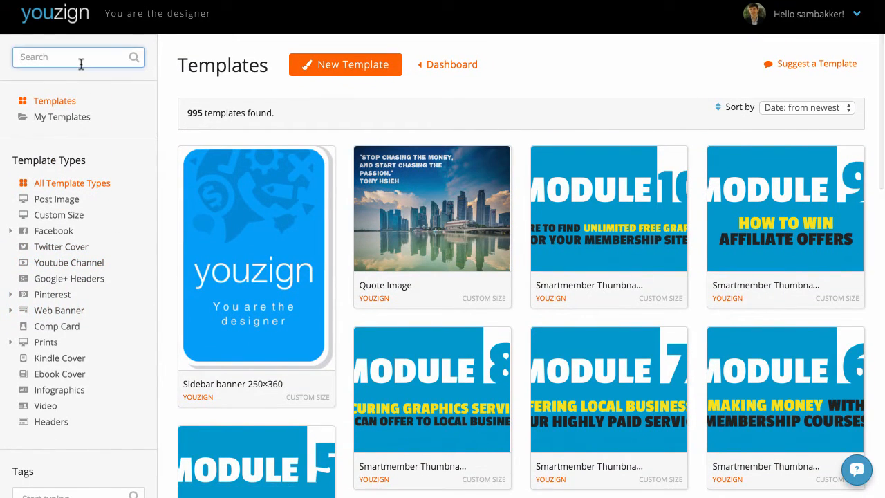
scroll(234, 257, down, 1)
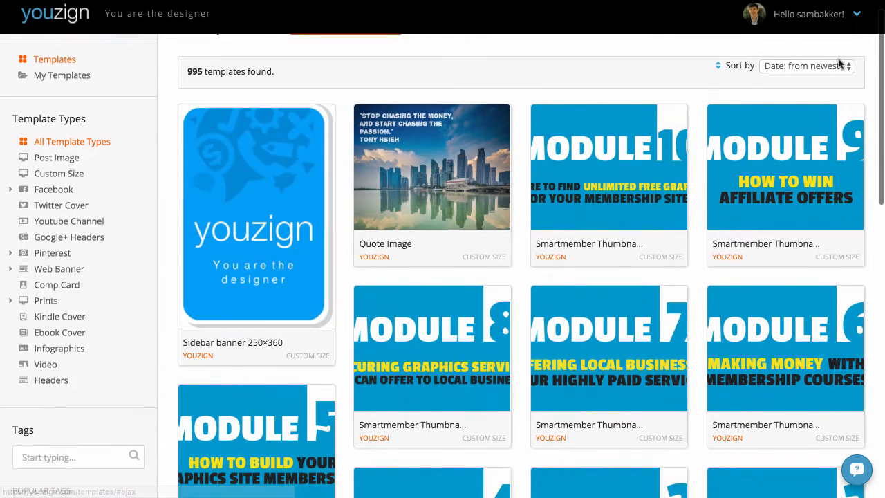
click(837, 65)
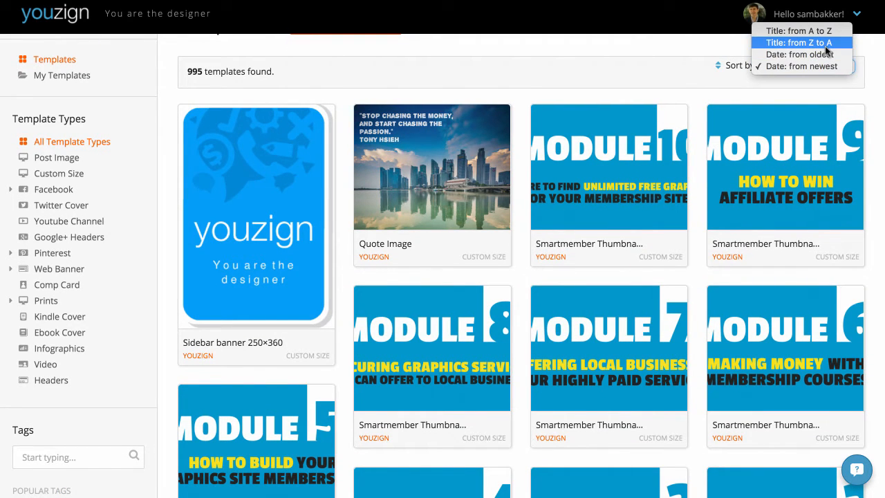
click(353, 237)
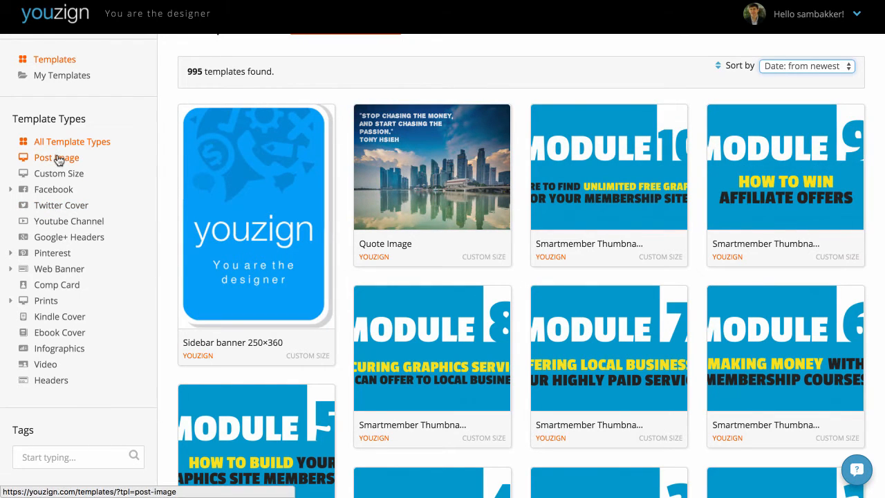
click(69, 159)
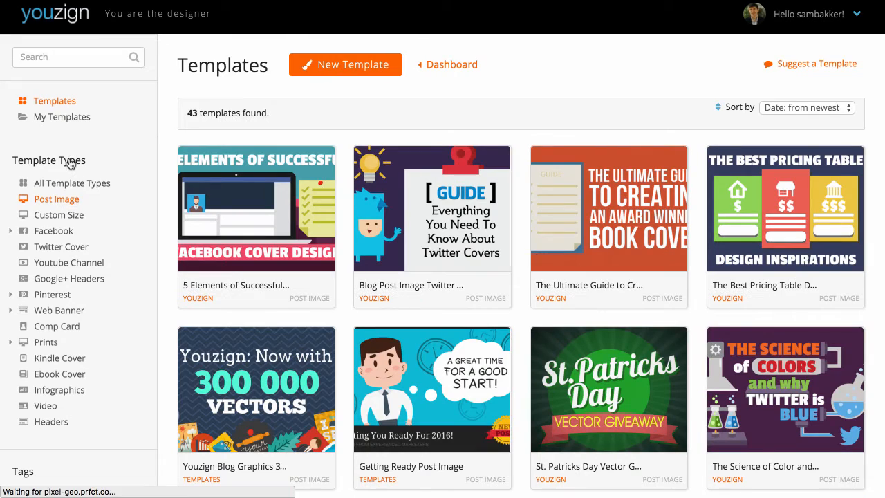
Filter the gallery to Facebook templates, then to Facebook Ad - Large.
scroll(69, 163, down, 3)
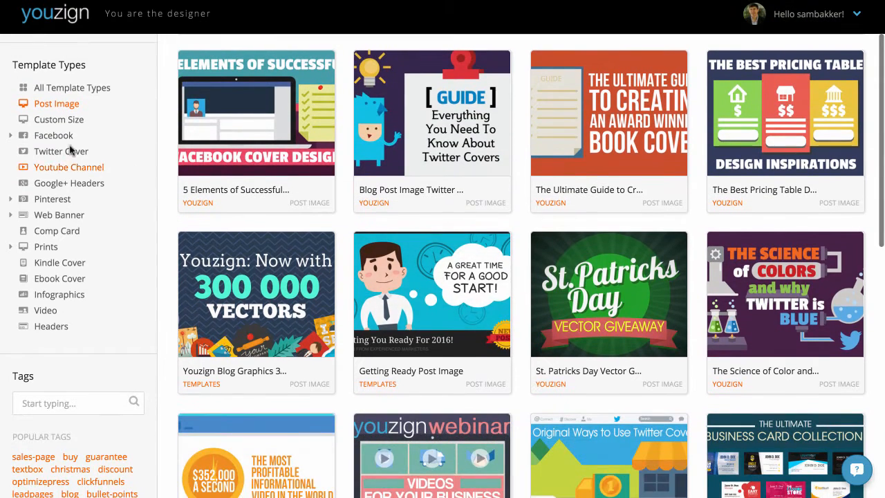
click(54, 142)
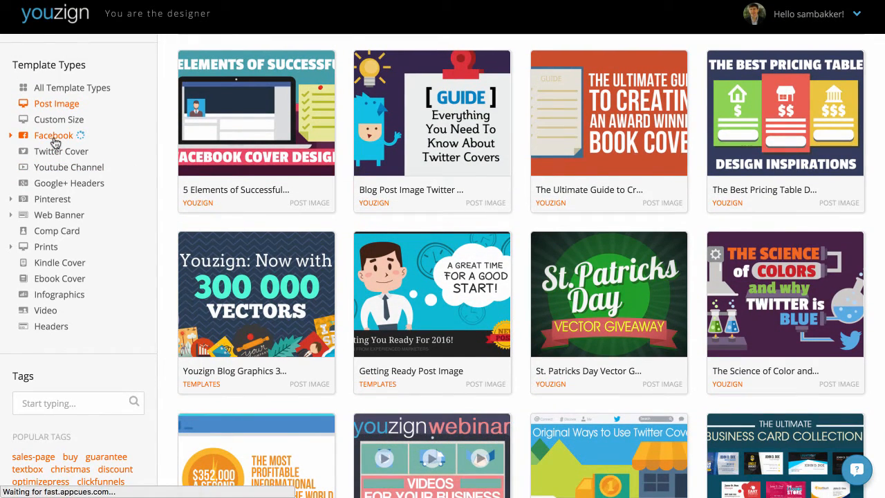
scroll(232, 200, down, 3)
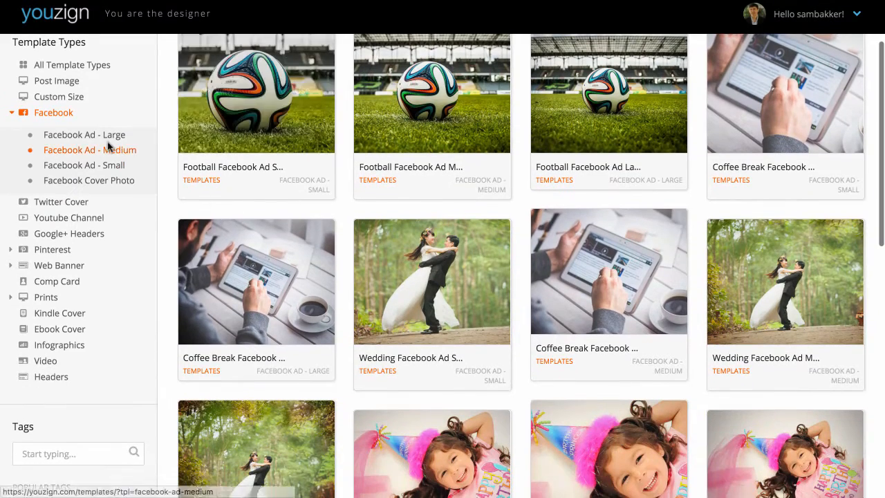
click(107, 137)
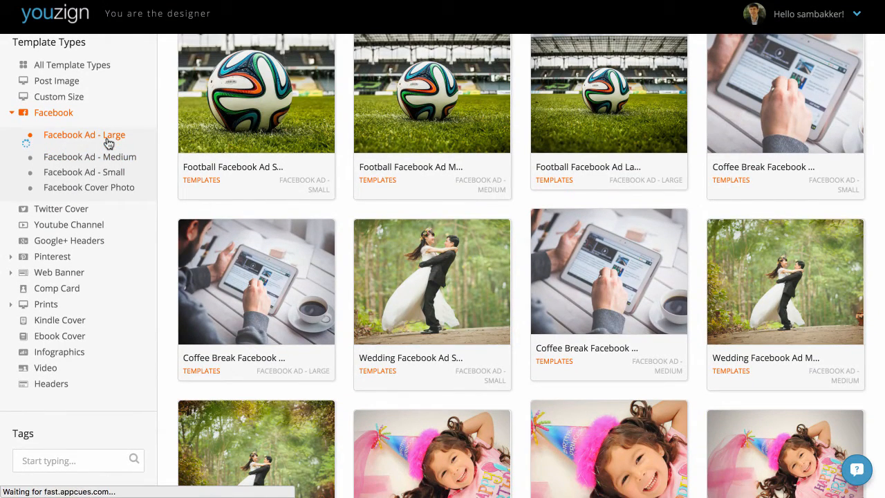
Browse those results, then switch the Template Types filter to Ebook Cover.
scroll(462, 335, down, 2)
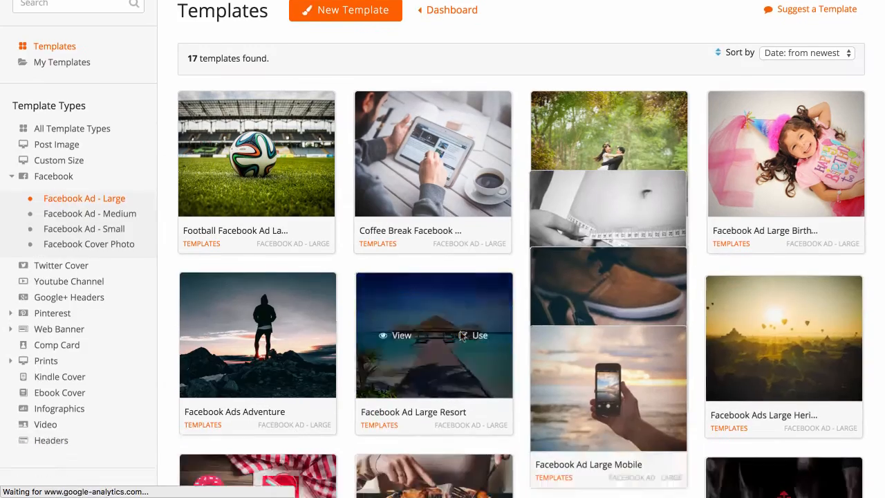
scroll(442, 318, down, 2)
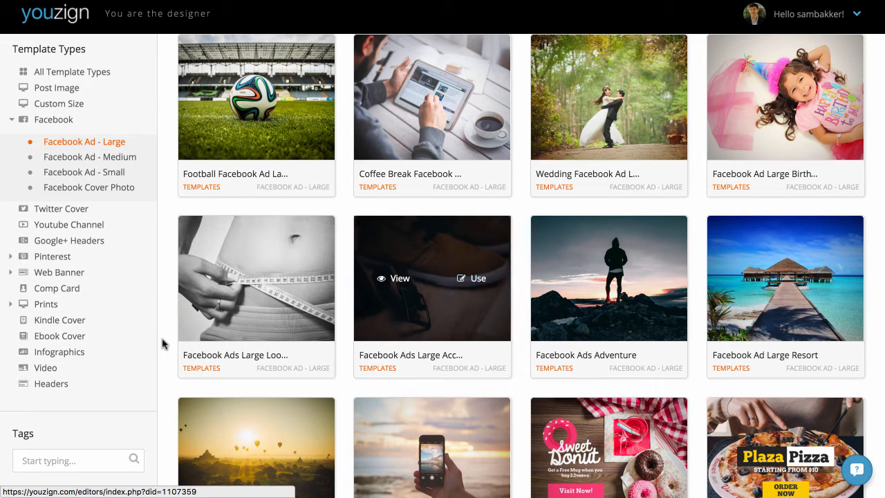
click(59, 336)
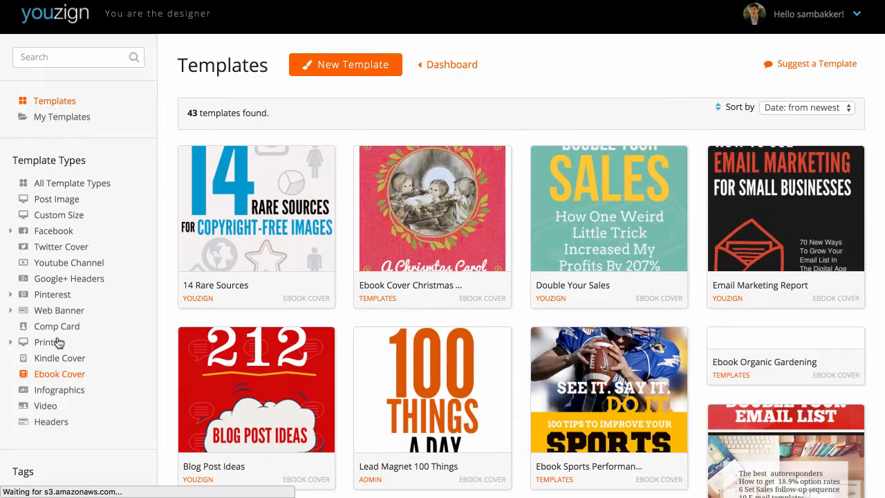
Scroll the Ebook Cover templates and use EbookCoverIndoorPlants to start a new design.
scroll(391, 285, down, 3)
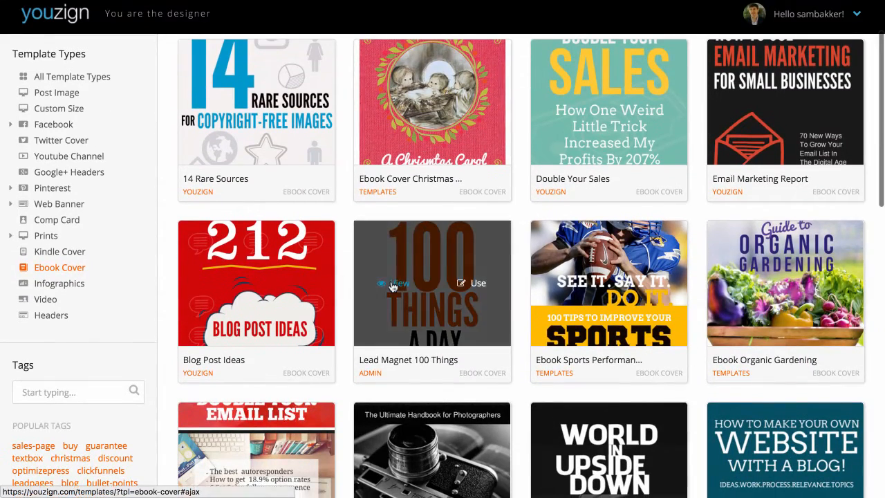
scroll(391, 285, down, 2)
scroll(391, 285, down, 3)
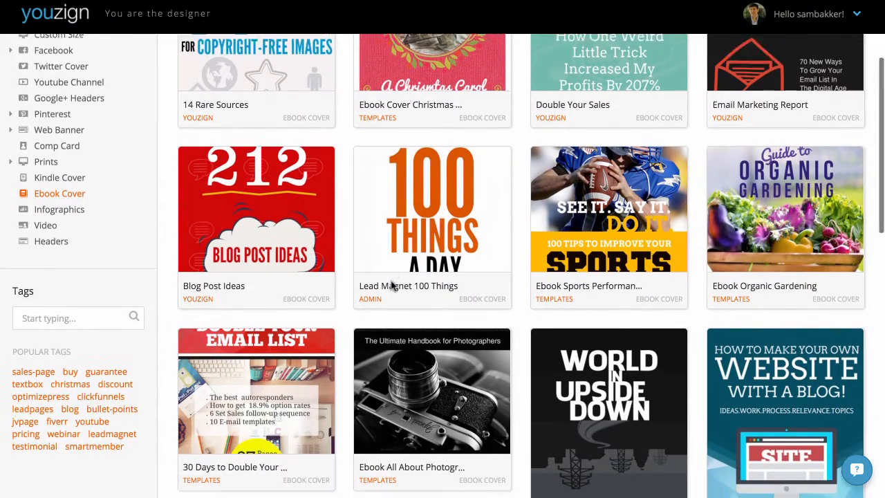
mouse_move(612, 306)
scroll(612, 311, down, 2)
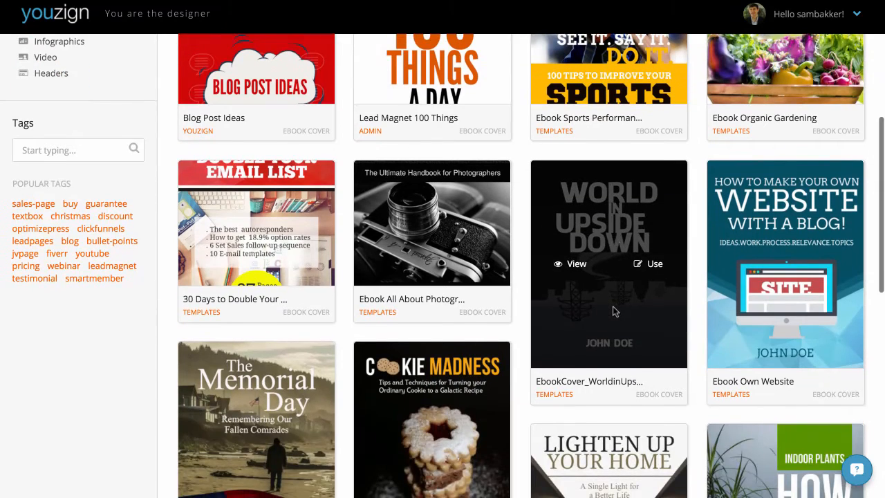
scroll(612, 311, down, 4)
scroll(612, 311, down, 2)
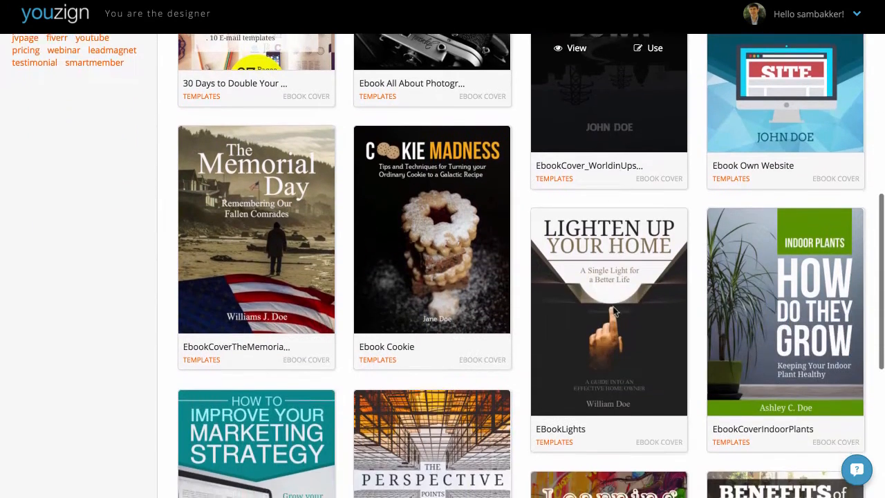
mouse_move(771, 269)
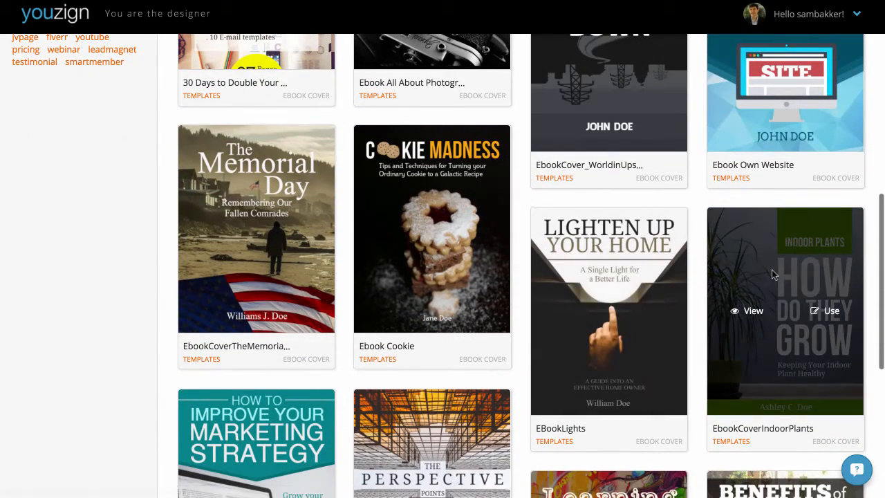
click(829, 313)
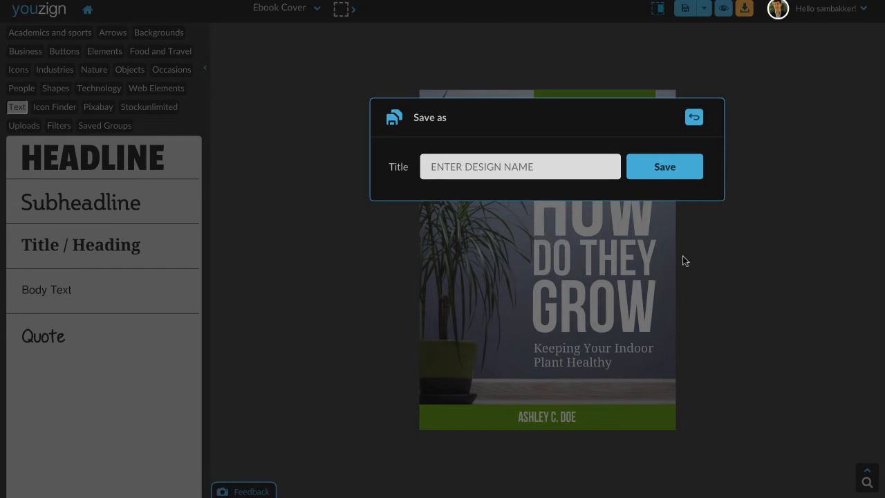
Title the new design 'template ebook' and save it.
click(580, 164)
text(template em)
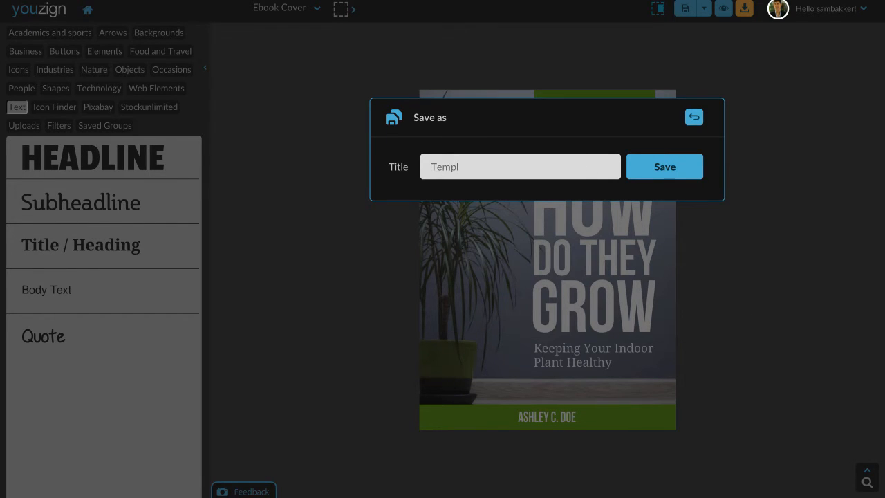
text(b)
key(BackSpace)
key(BackSpace)
text(book)
click(683, 174)
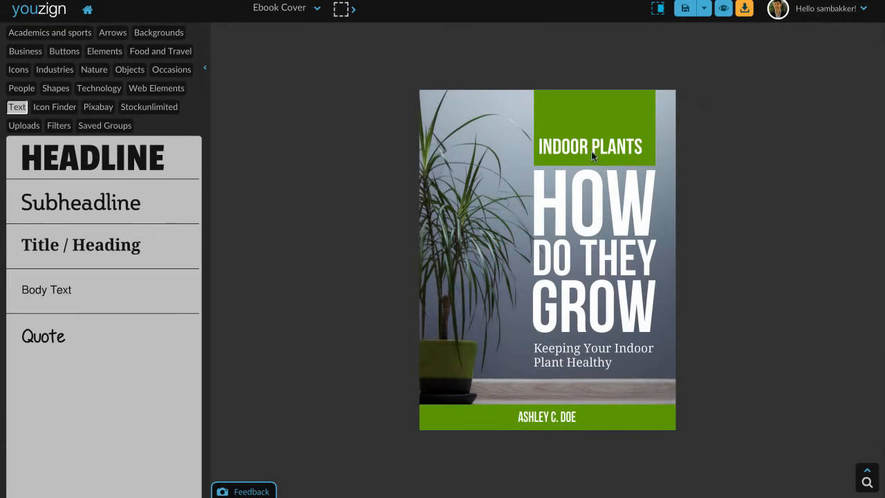
Select the INDOOR PLANTS text, the plant photo and the author line in turn to inspect them.
click(591, 151)
click(586, 183)
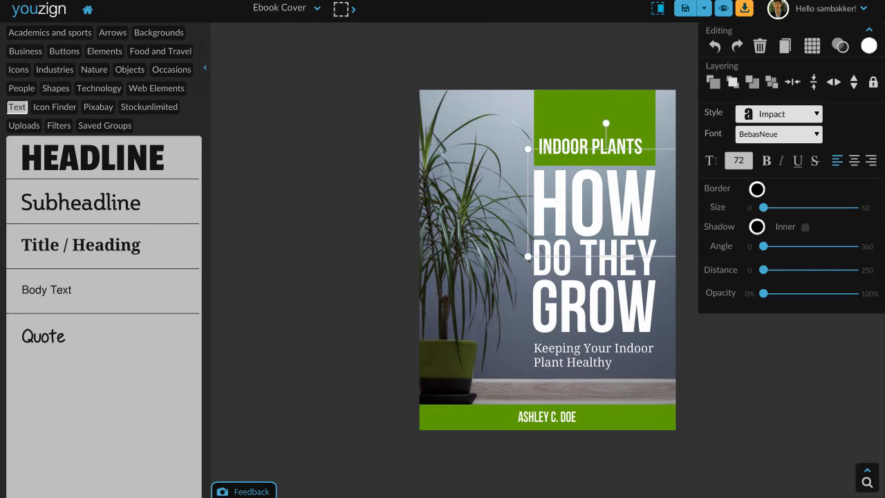
click(561, 418)
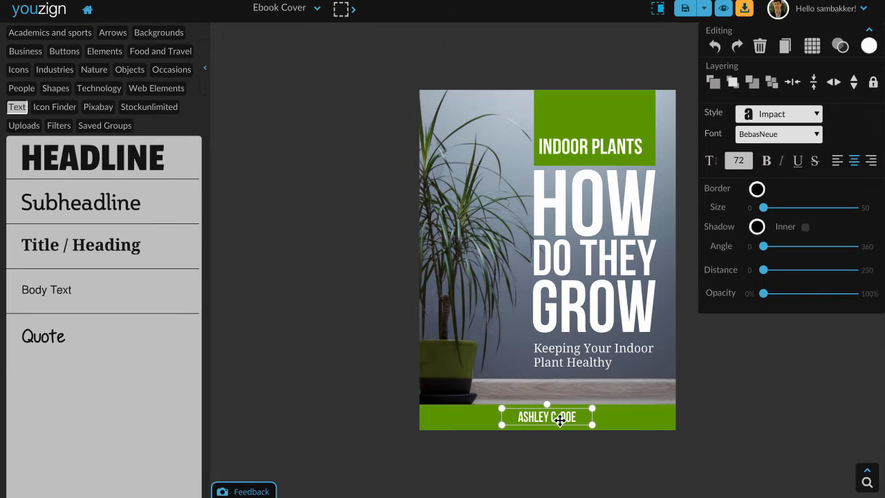
Preview the cover as book, binder, magazine, DVD and Kindle mockups, settling on DVD Case.
click(723, 8)
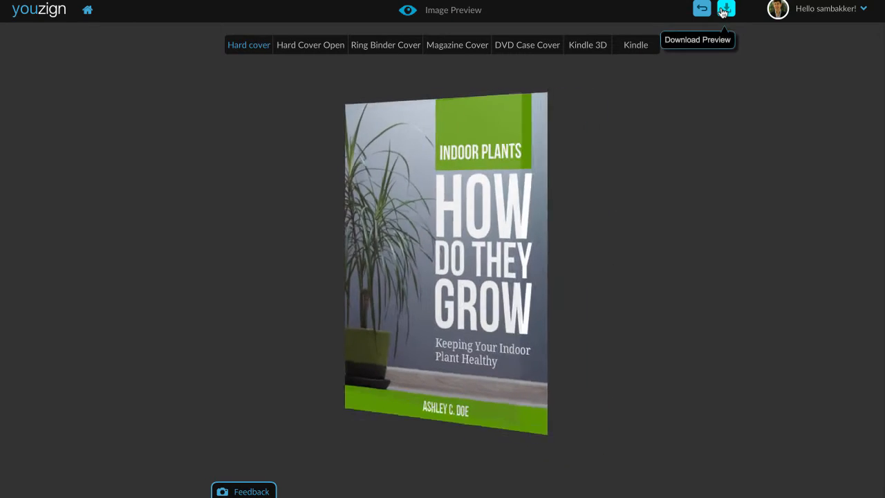
click(336, 48)
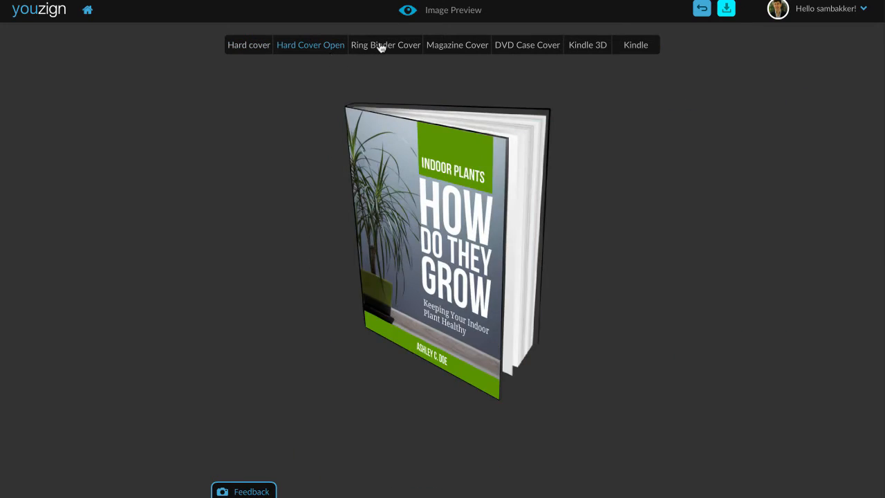
click(380, 44)
click(470, 47)
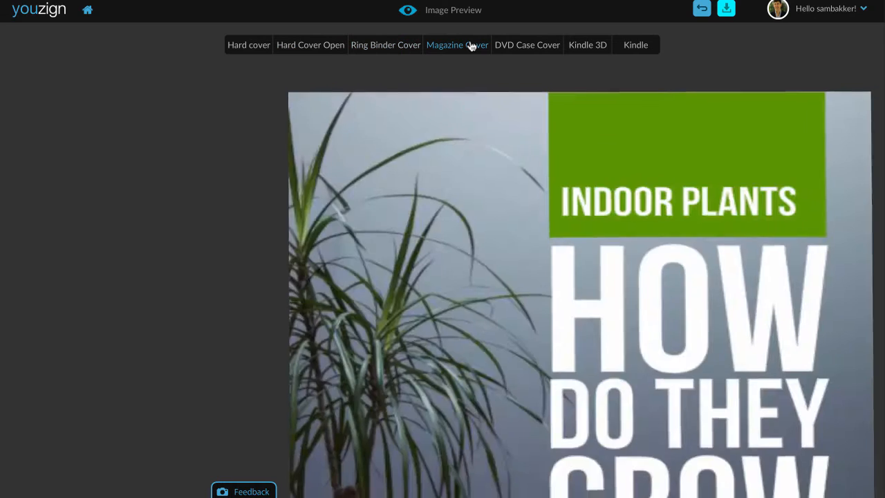
click(505, 45)
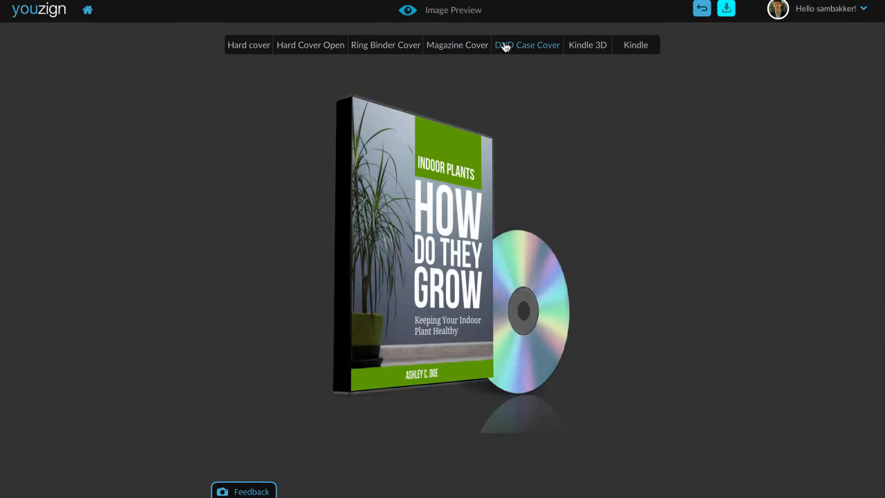
click(573, 46)
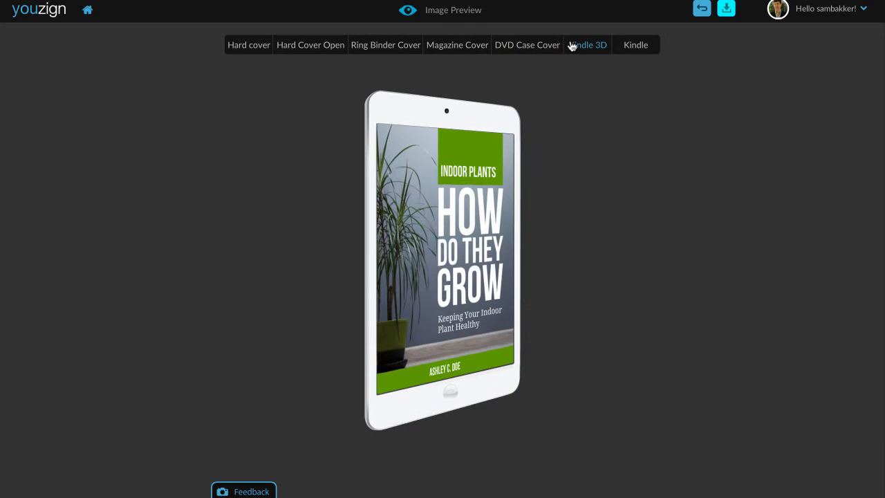
click(624, 46)
click(584, 48)
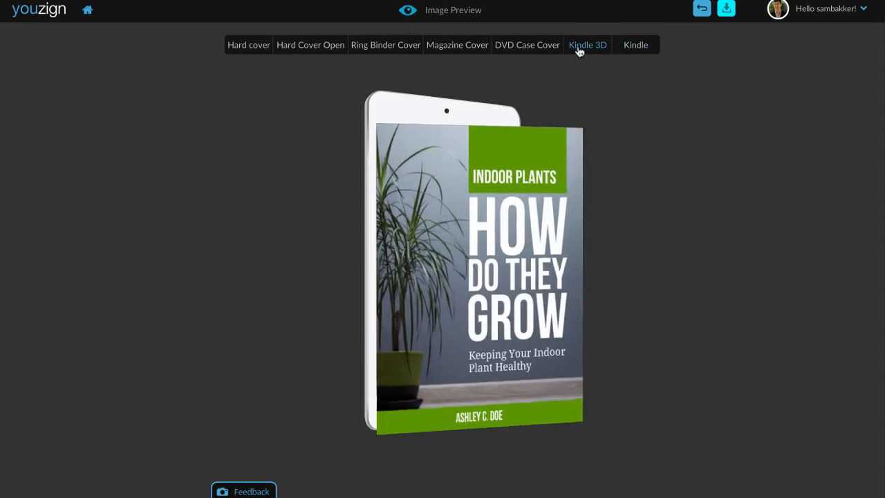
click(557, 46)
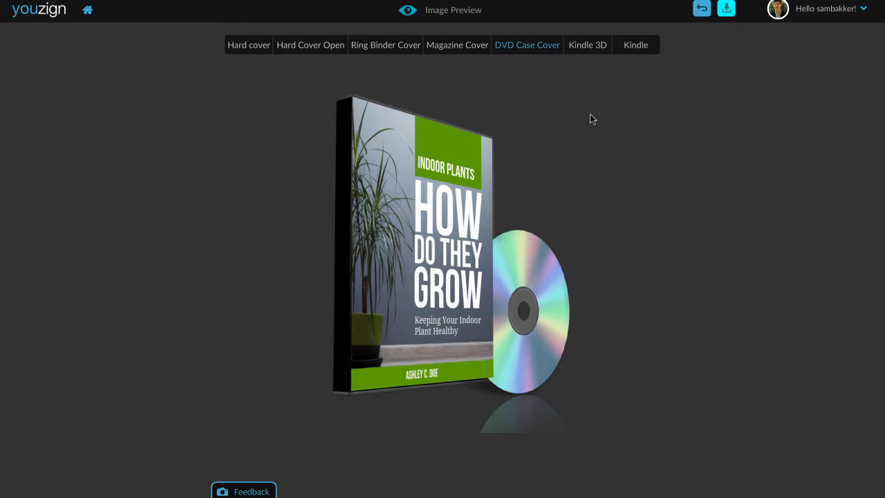
Download and save the DVD case preview image, then return to the editor.
click(726, 9)
click(665, 391)
click(702, 8)
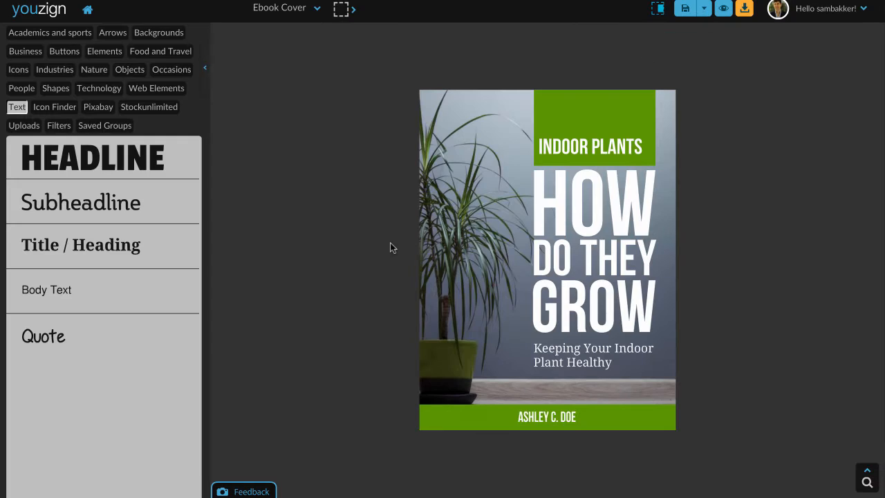
Replace the sample author name at the bottom with the user's own name.
click(540, 421)
double_click(540, 416)
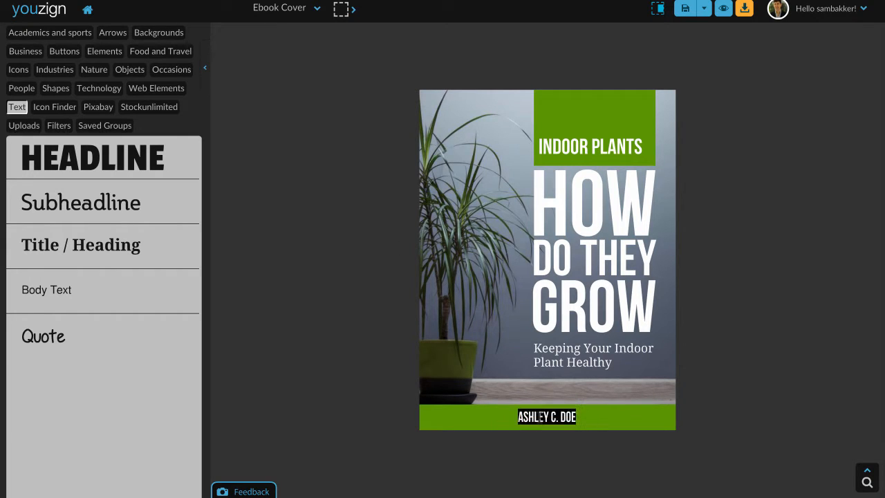
text(SAM BAKKER)
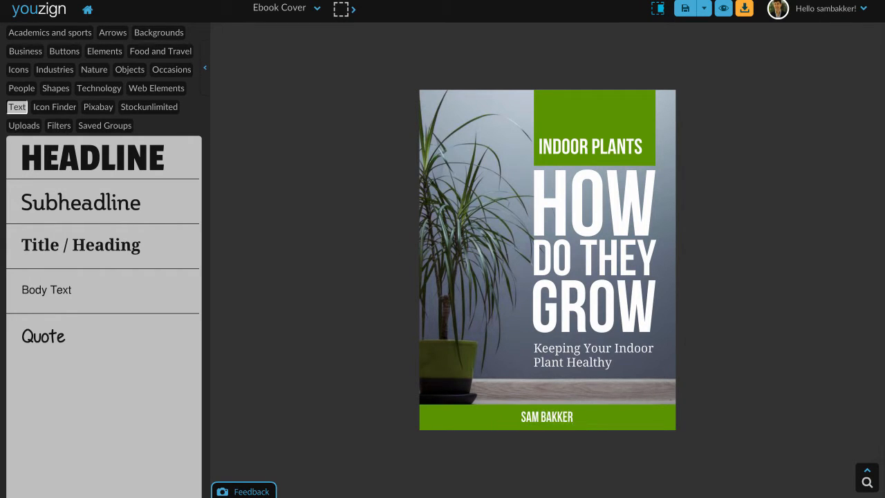
Select the title texts in turn, ending on the green rectangle behind INDOOR PLANTS.
click(581, 230)
click(583, 200)
click(582, 132)
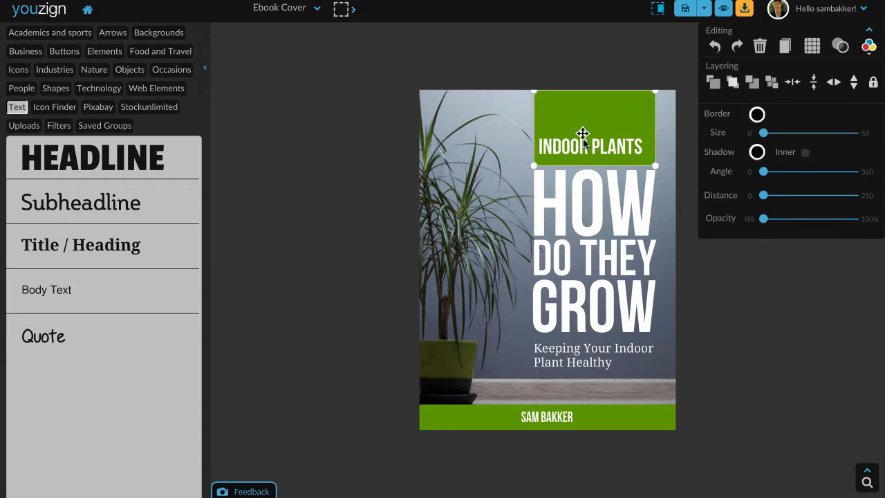
click(583, 138)
click(598, 106)
Give the green rectangle a red border of size 3.
click(757, 153)
click(677, 123)
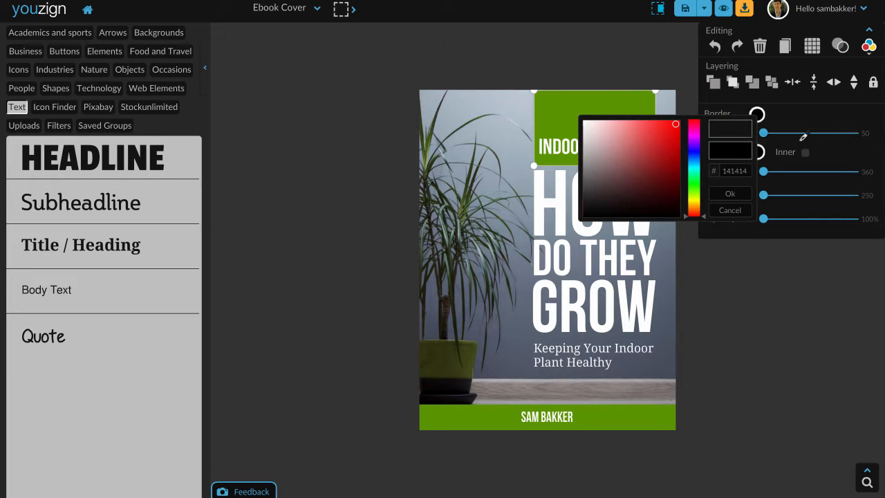
click(808, 115)
drag(765, 138, 776, 139)
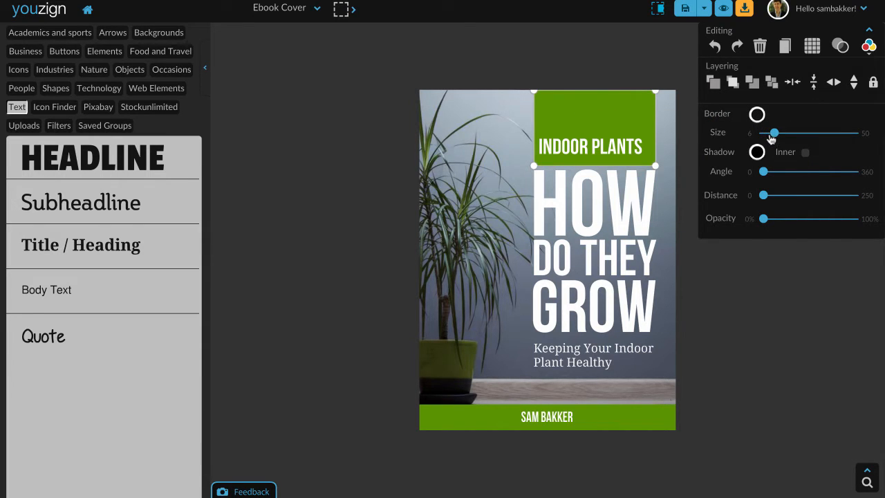
click(757, 114)
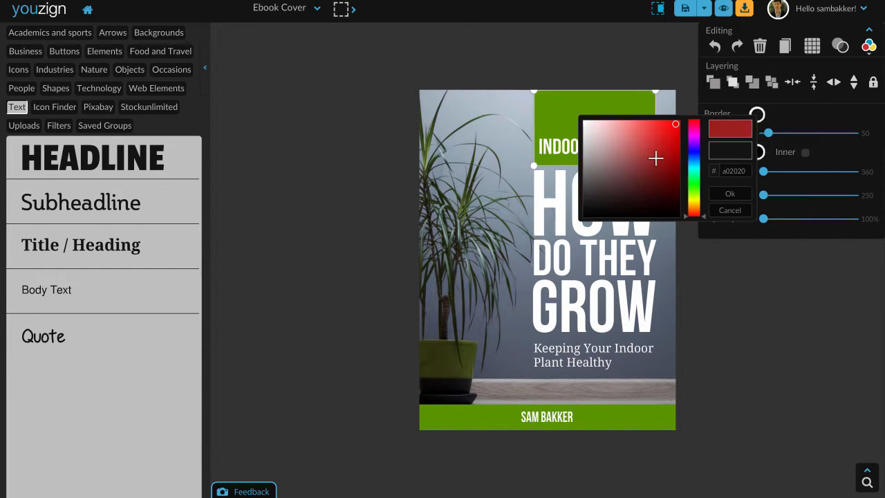
click(673, 135)
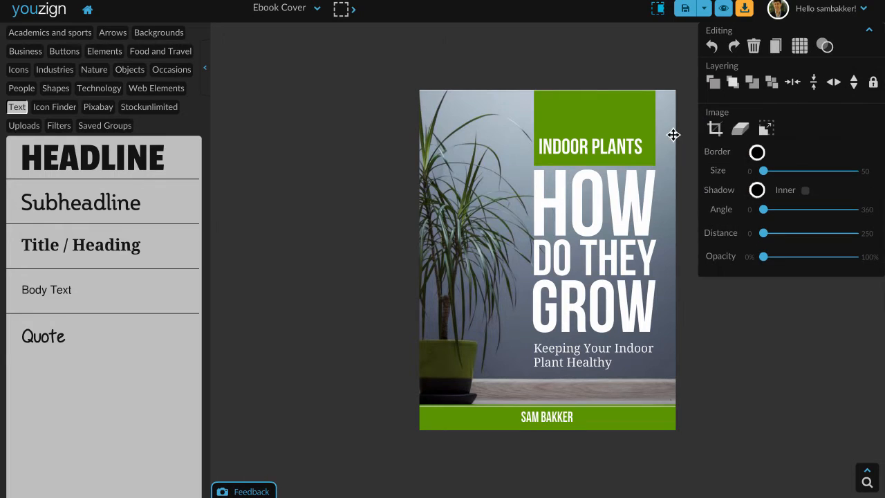
click(635, 120)
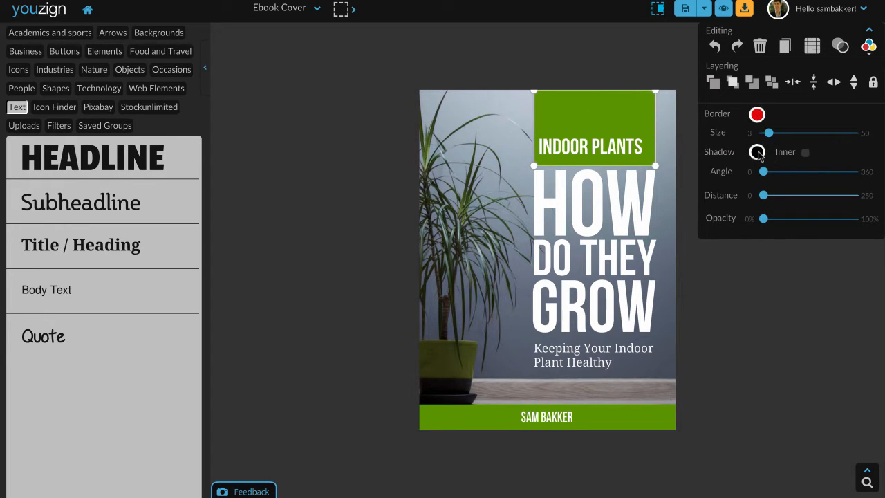
Set the rectangle's shadow angle to 133, then select the HOW text, photo and INDOOR PLANTS text.
drag(763, 177, 798, 174)
click(546, 210)
click(459, 135)
click(564, 139)
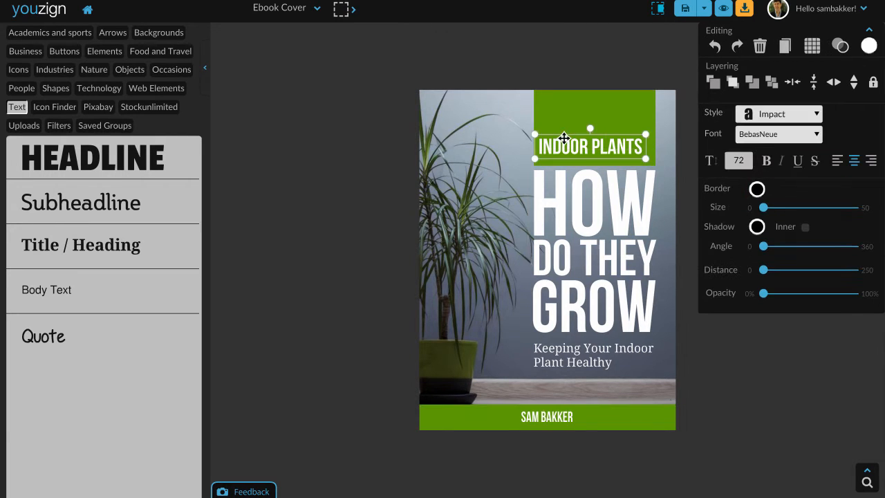
Reorder the green rectangle's layer so it sits above the photo but below the text.
click(630, 103)
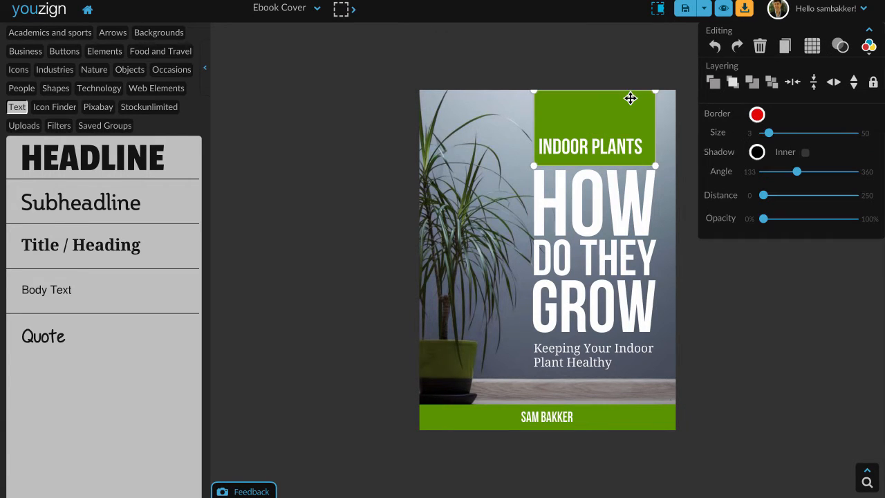
click(734, 84)
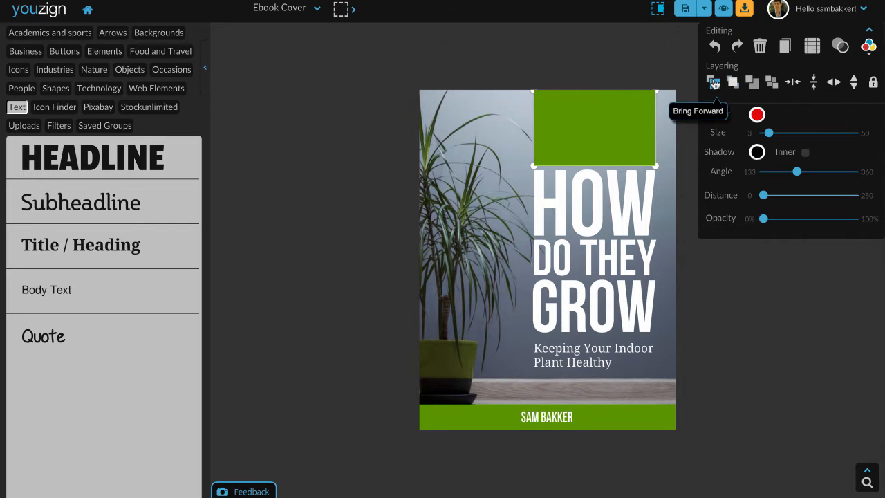
click(752, 86)
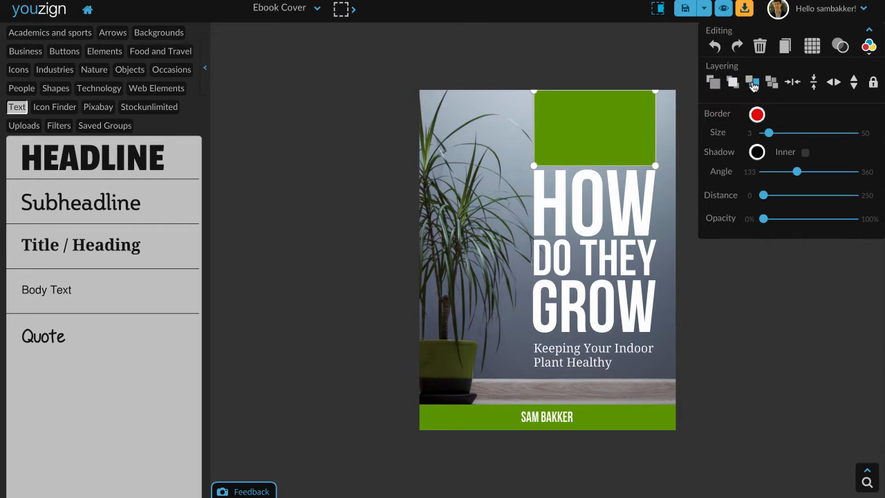
click(772, 84)
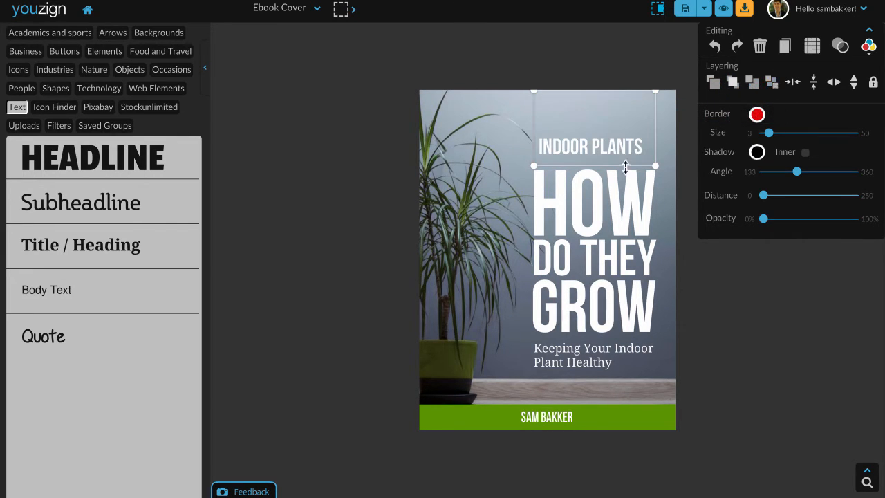
click(734, 85)
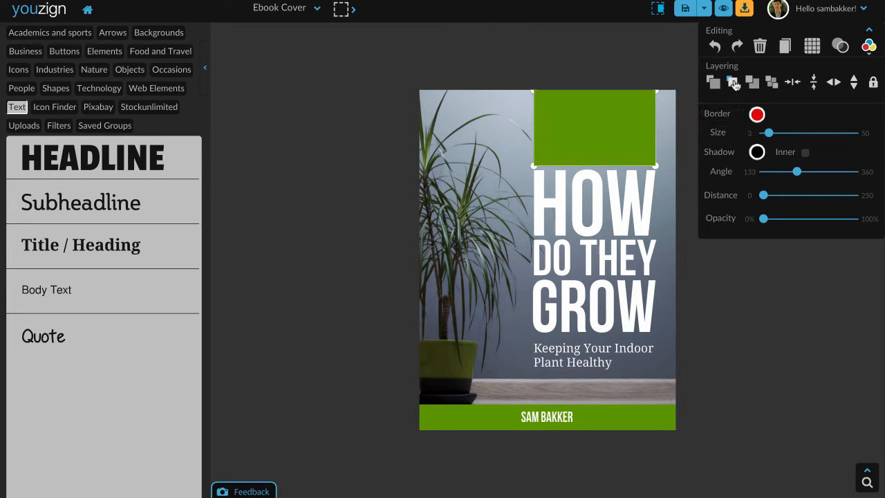
click(770, 85)
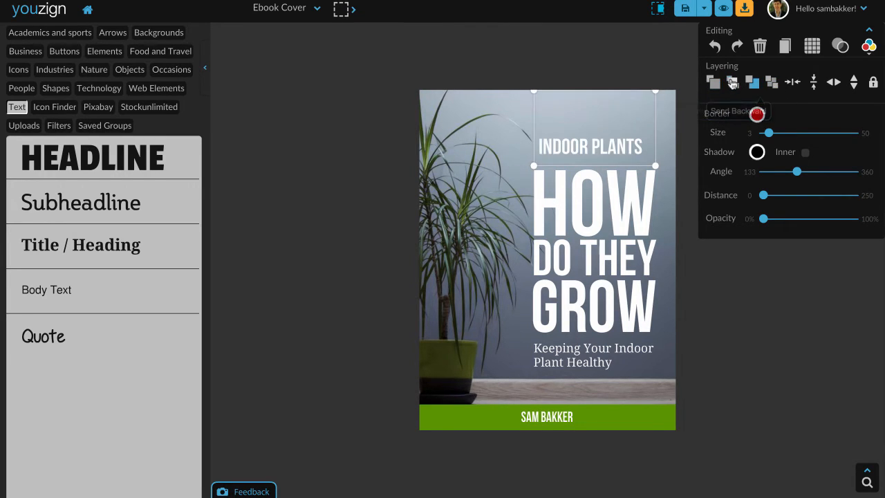
click(714, 83)
Select the INDOOR PLANTS text and delete it from the cover.
click(566, 147)
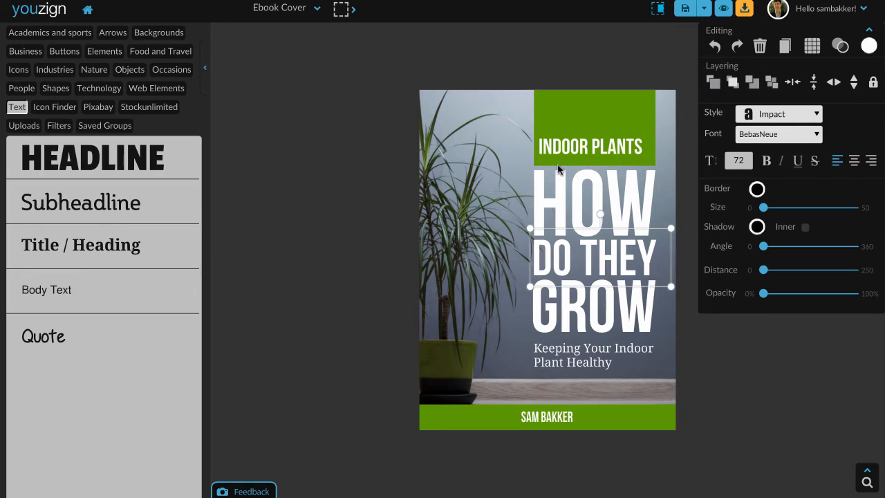
click(484, 172)
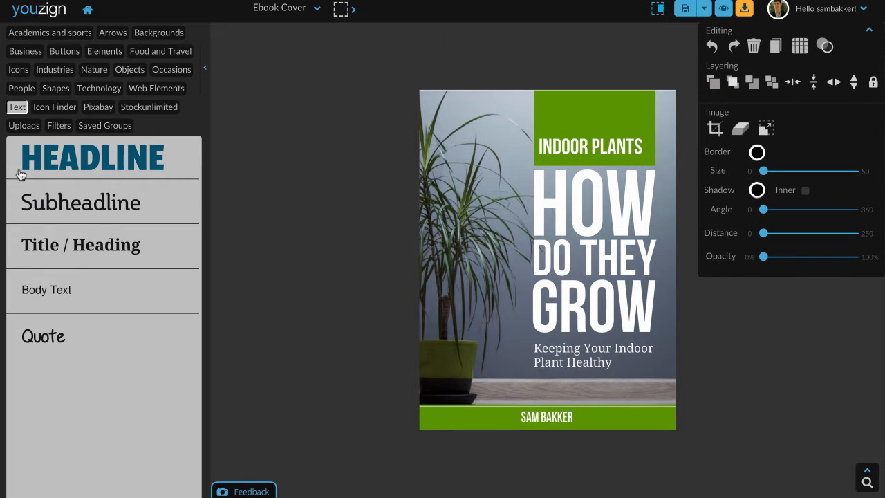
click(615, 147)
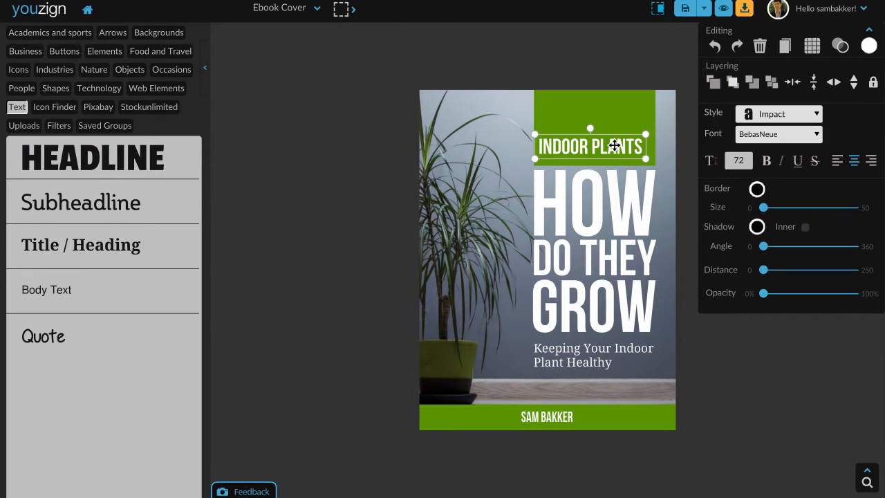
click(630, 168)
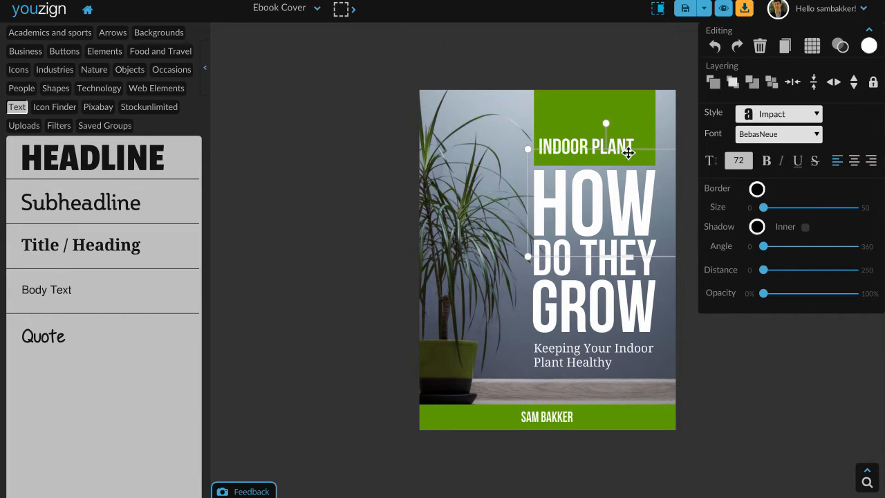
click(627, 150)
click(758, 47)
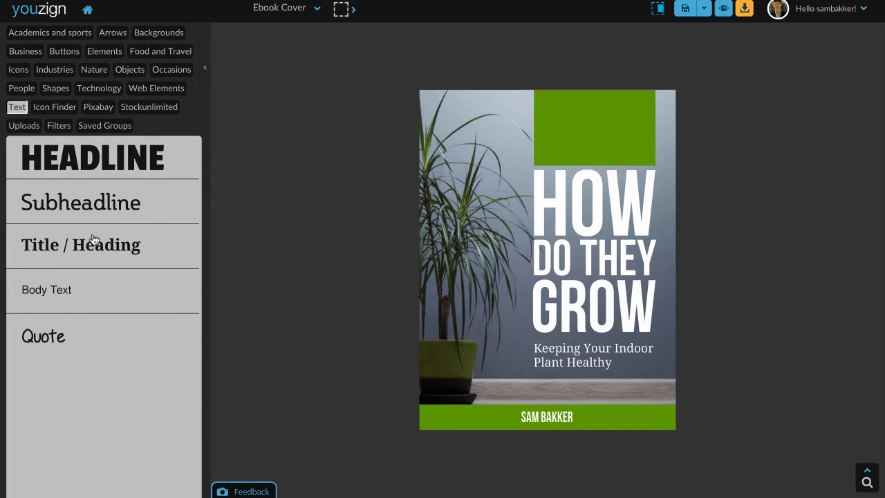
Add a 'Growing Plant' text line in Sans Serif CodeLight at size 24 inside the top green block.
click(83, 157)
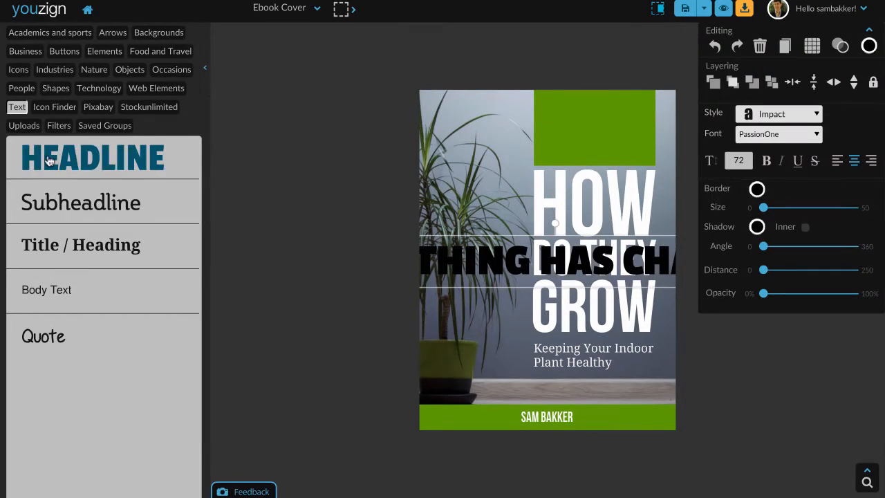
double_click(499, 265)
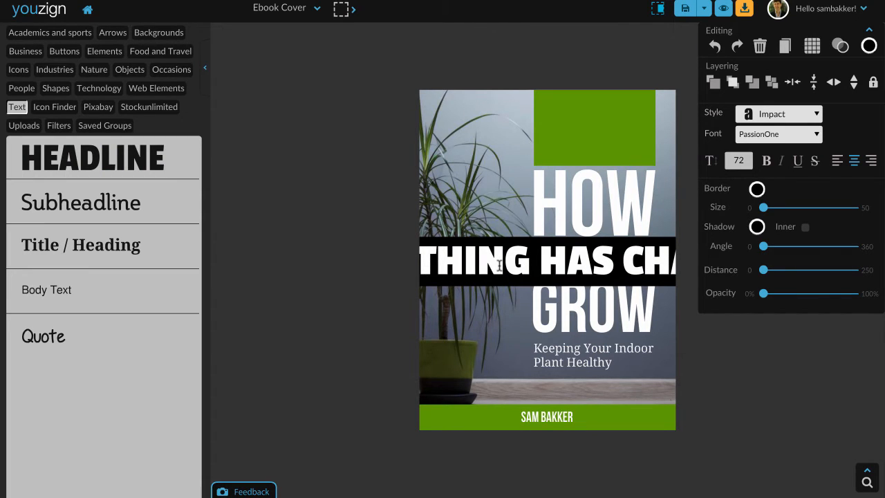
text(Growing Plant)
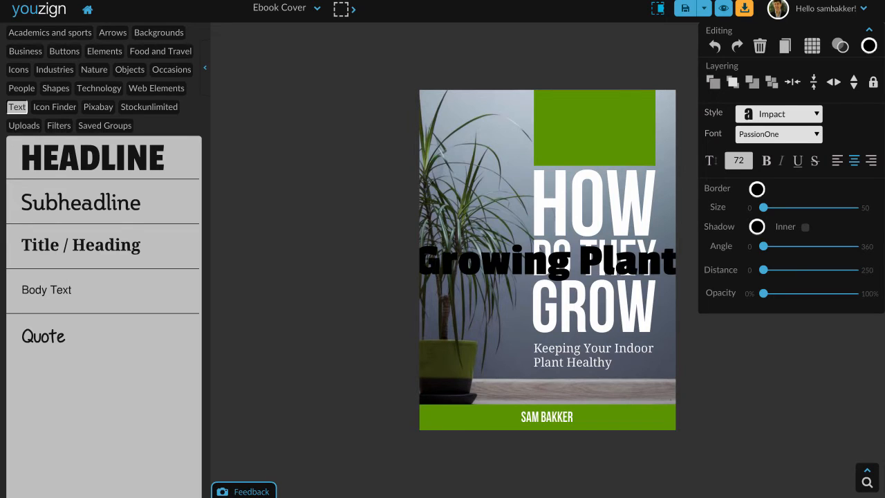
click(802, 116)
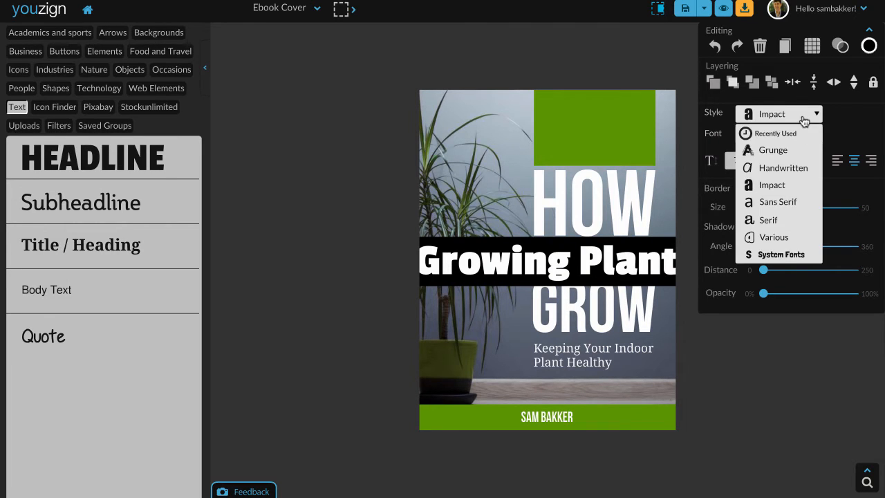
click(778, 201)
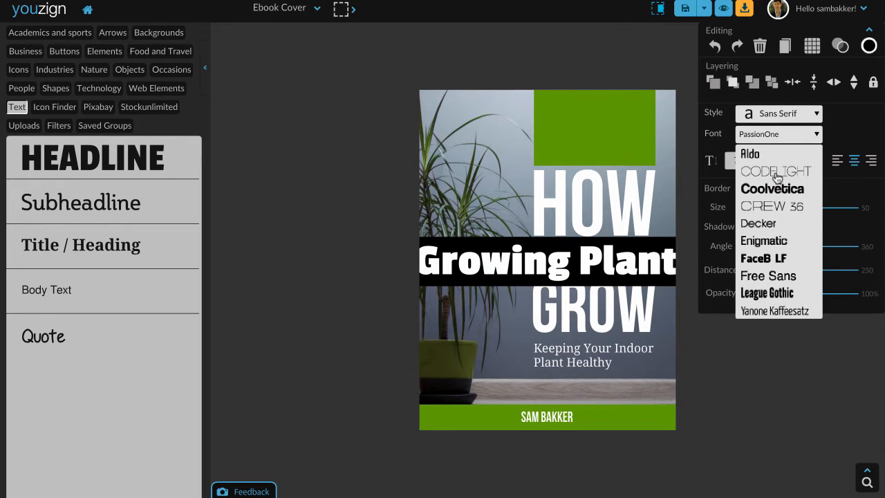
click(775, 173)
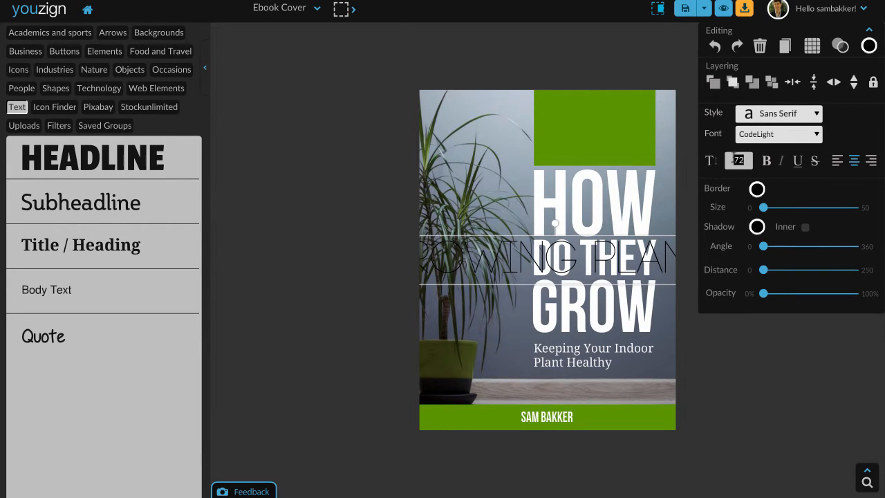
text(24)
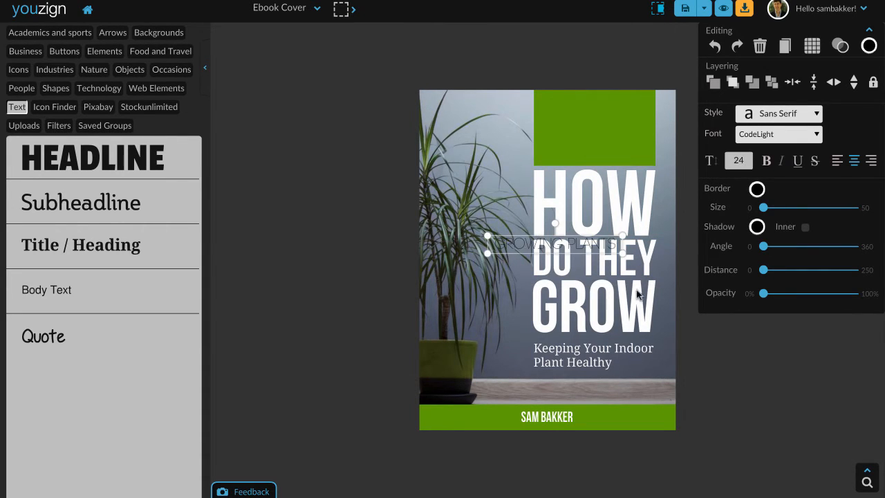
drag(586, 244, 630, 142)
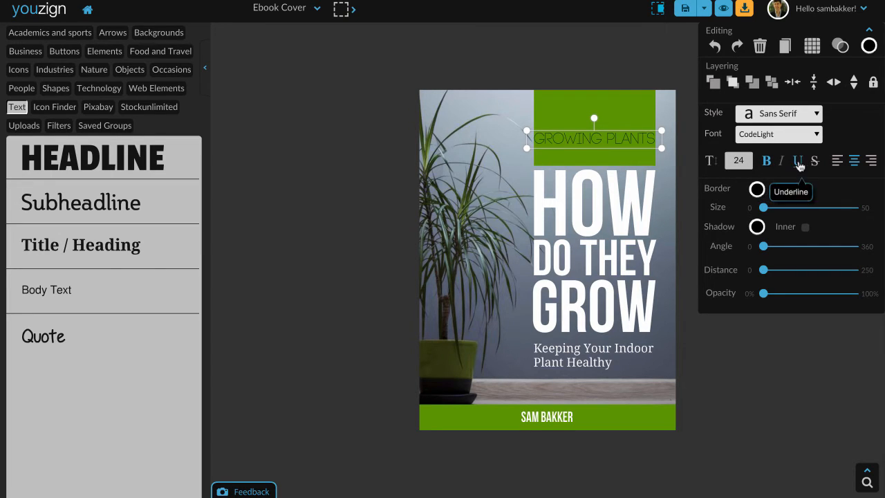
Underline GROWING PLANTS and give it a drop shadow at distance 193 with higher opacity.
click(799, 163)
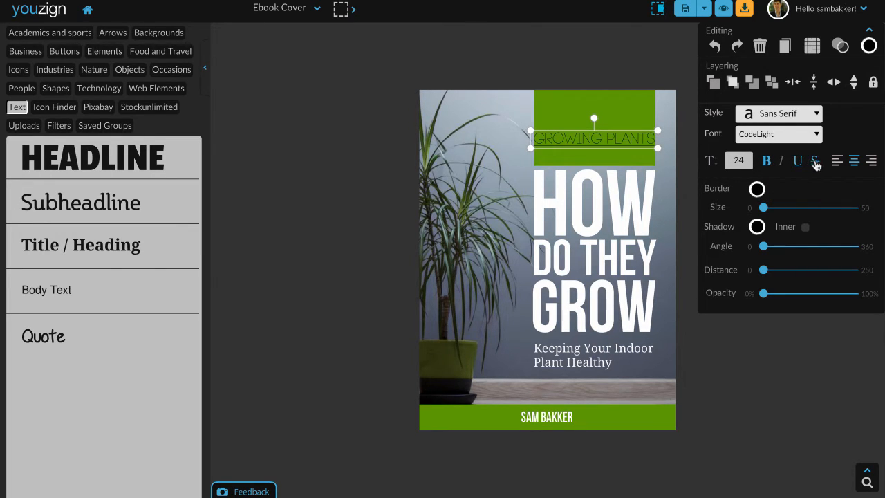
mouse_move(765, 208)
mouse_down()
mouse_move(780, 208)
mouse_move(763, 208)
mouse_up()
drag(763, 275, 833, 271)
drag(763, 295, 821, 298)
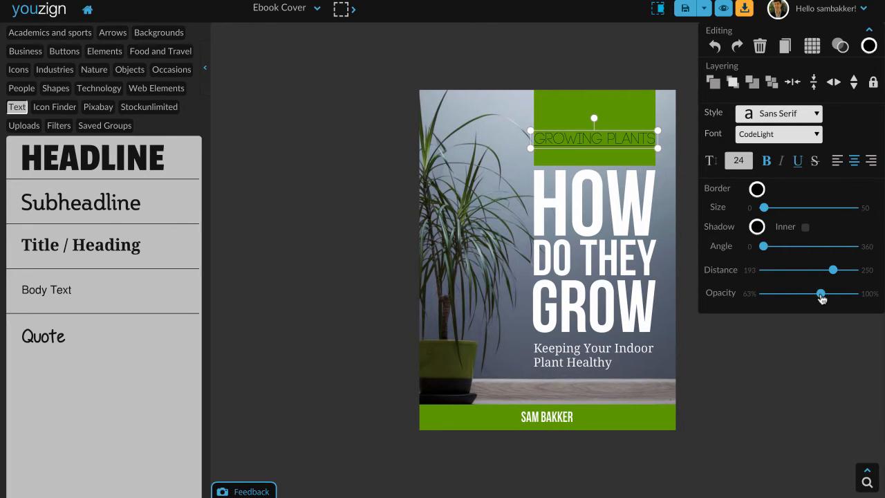
Select the green block, then the plant photo on the cover.
click(620, 112)
click(608, 139)
click(586, 126)
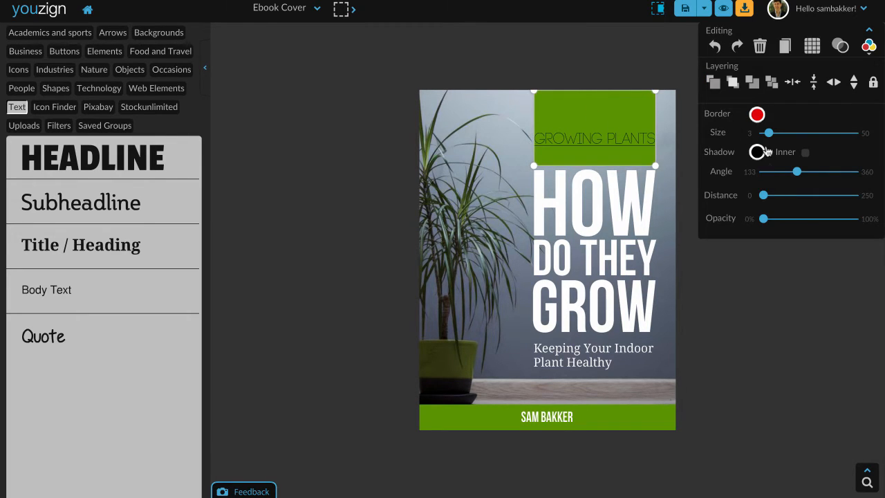
click(490, 237)
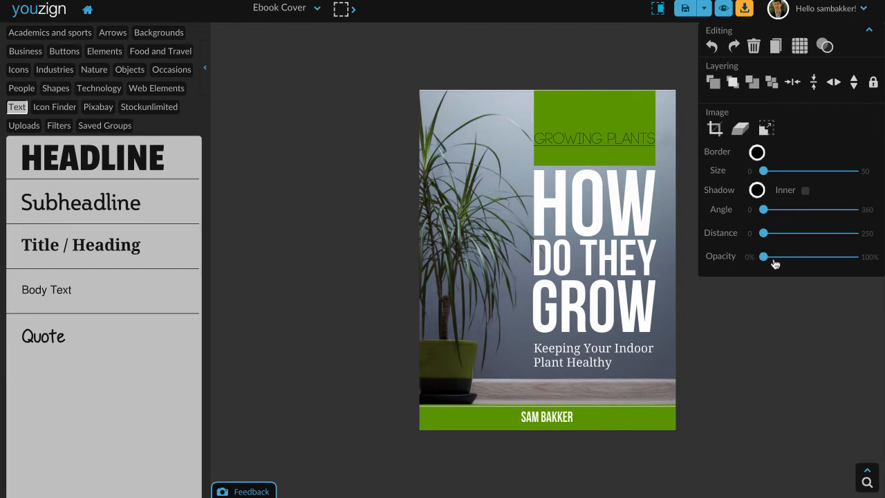
Set the plant photo to 60% opacity as the cover background, shift it down, and browse Backgrounds.
click(798, 257)
drag(804, 259, 819, 261)
click(767, 130)
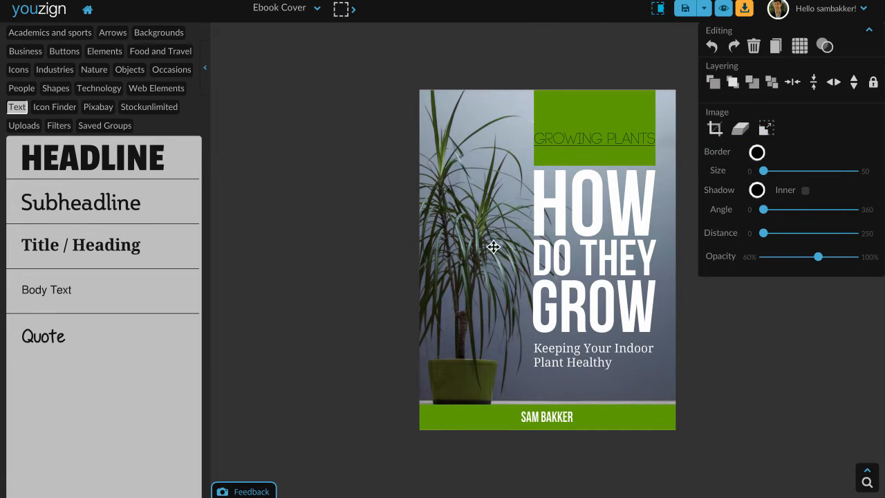
mouse_move(483, 282)
mouse_down()
mouse_move(464, 276)
mouse_move(474, 300)
mouse_move(450, 189)
mouse_move(470, 328)
mouse_move(430, 492)
mouse_move(476, 266)
mouse_move(472, 295)
mouse_up()
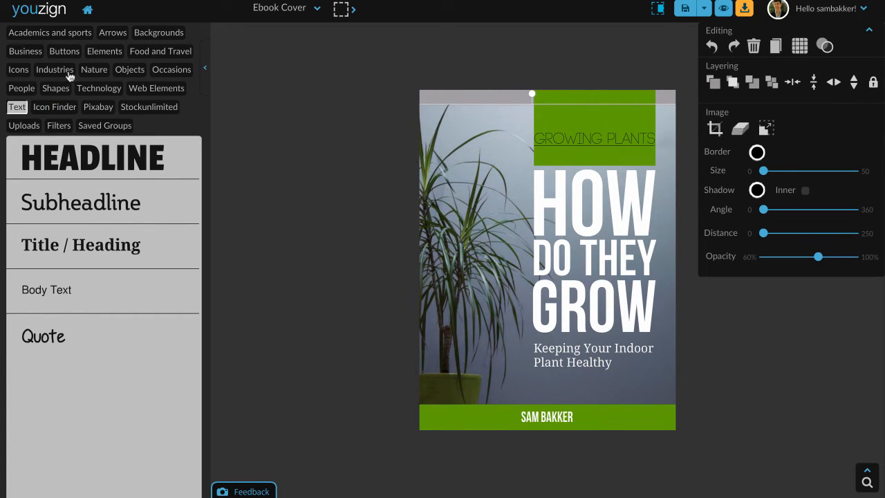
click(25, 52)
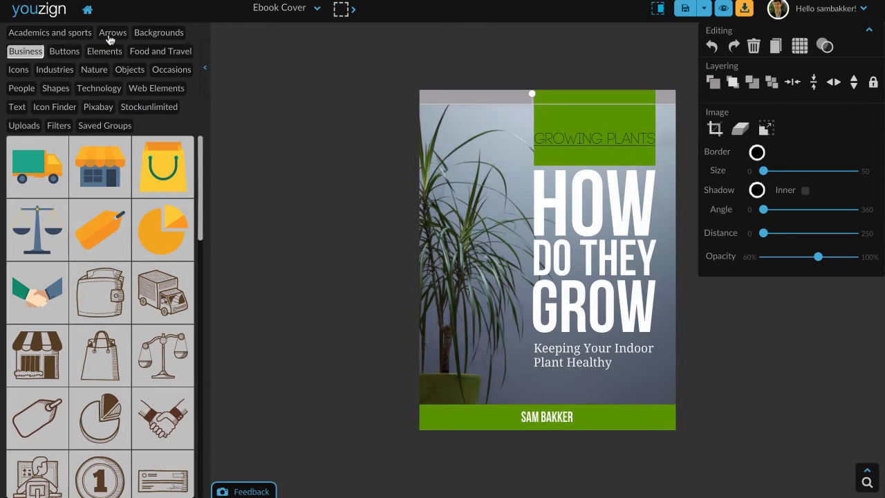
click(158, 32)
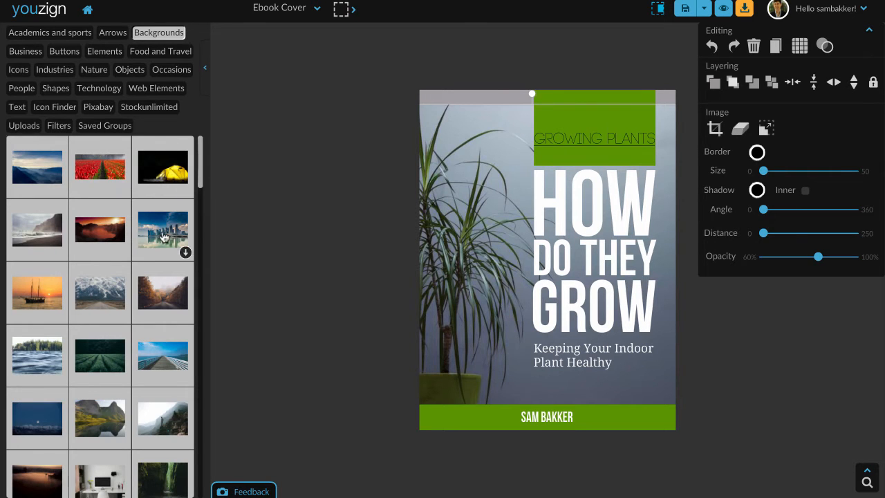
Add the city skyline background and stretch it to fill the whole cover.
click(163, 237)
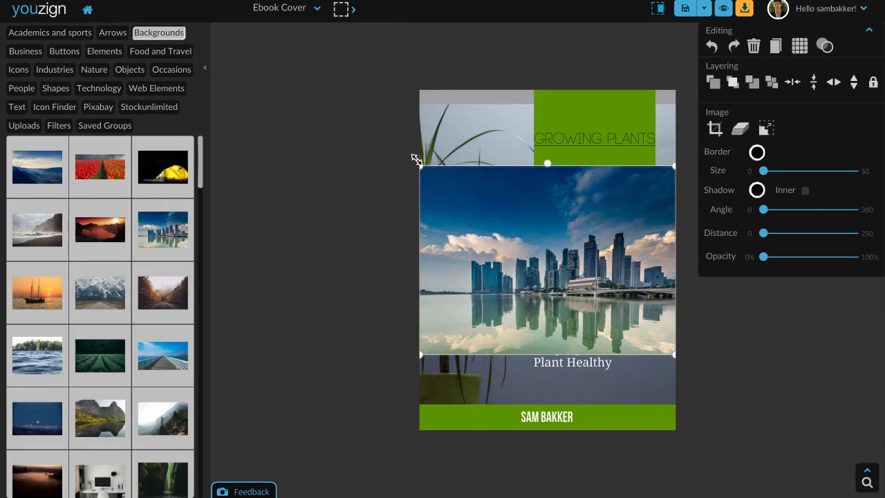
drag(420, 164, 381, 47)
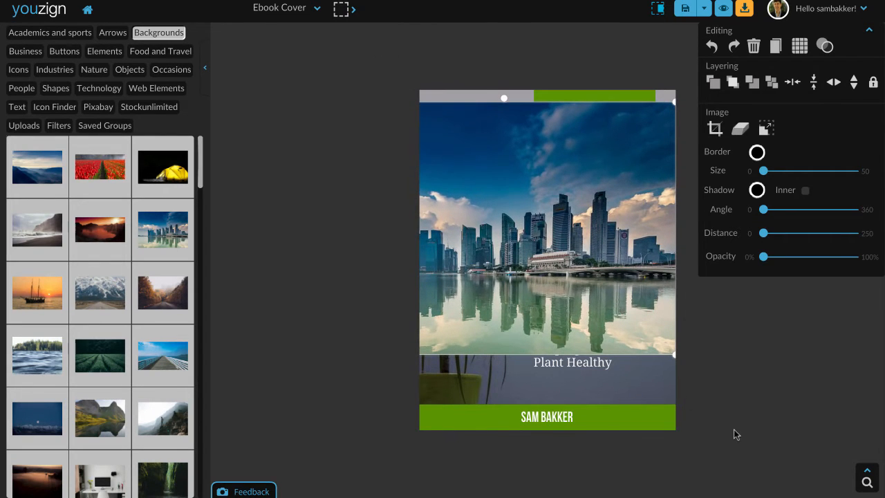
drag(678, 355, 767, 440)
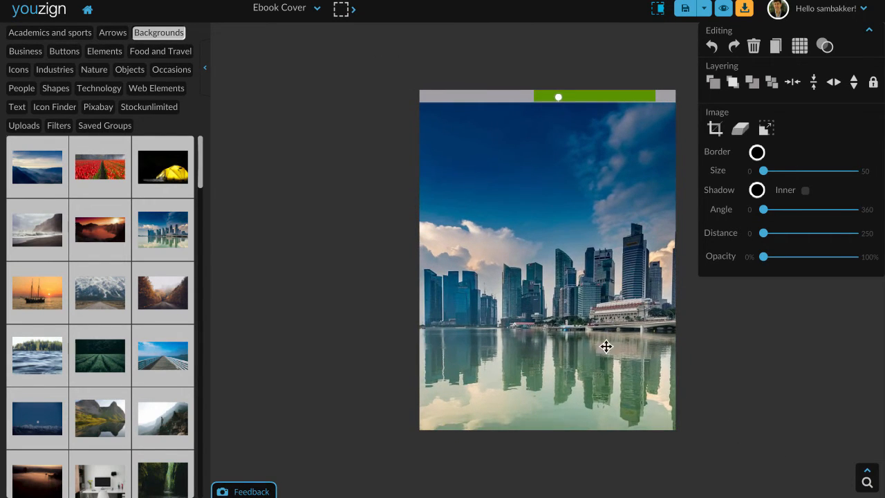
drag(606, 345, 594, 312)
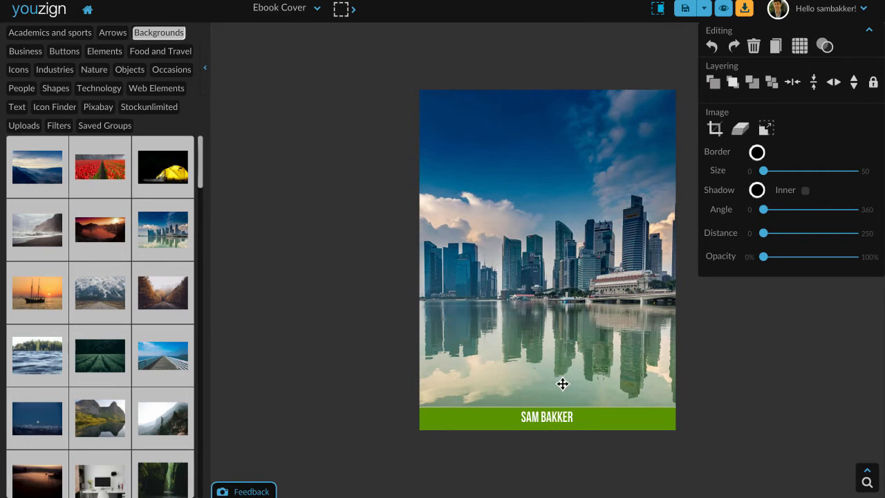
drag(562, 383, 560, 407)
drag(539, 95, 540, 74)
click(540, 73)
click(552, 261)
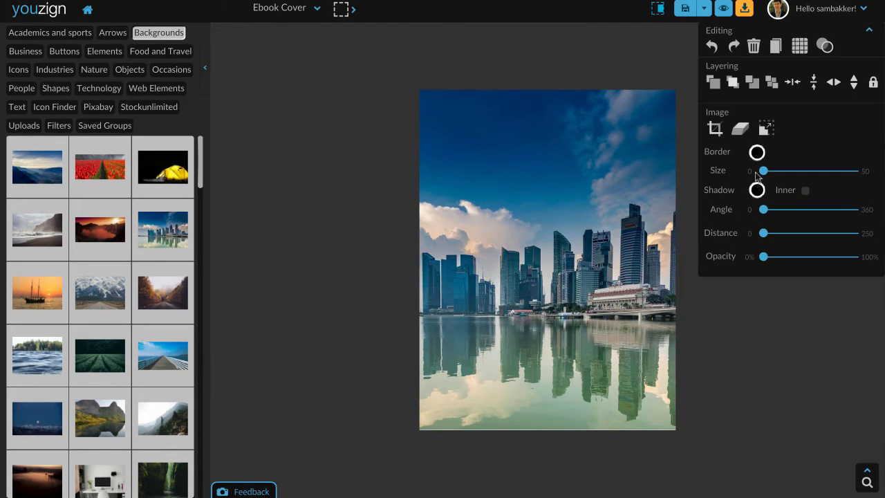
Send the skyline image back seven layers so it sits behind all the cover text.
click(753, 84)
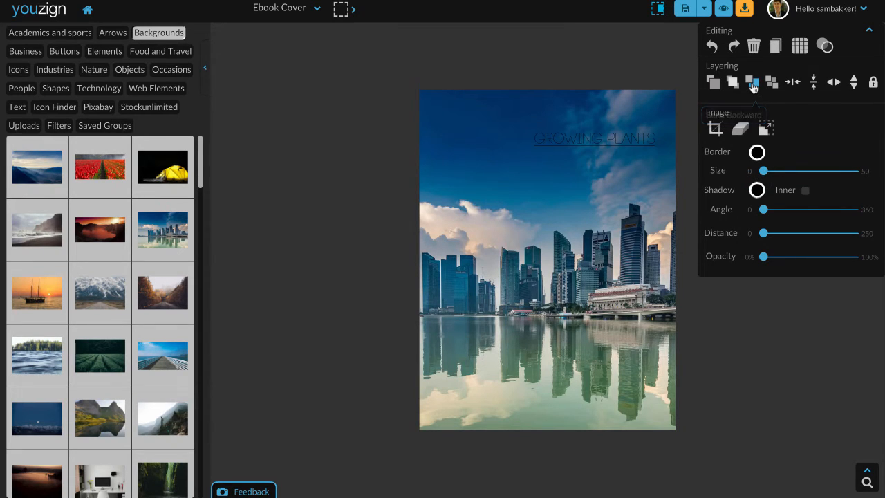
click(753, 85)
click(752, 84)
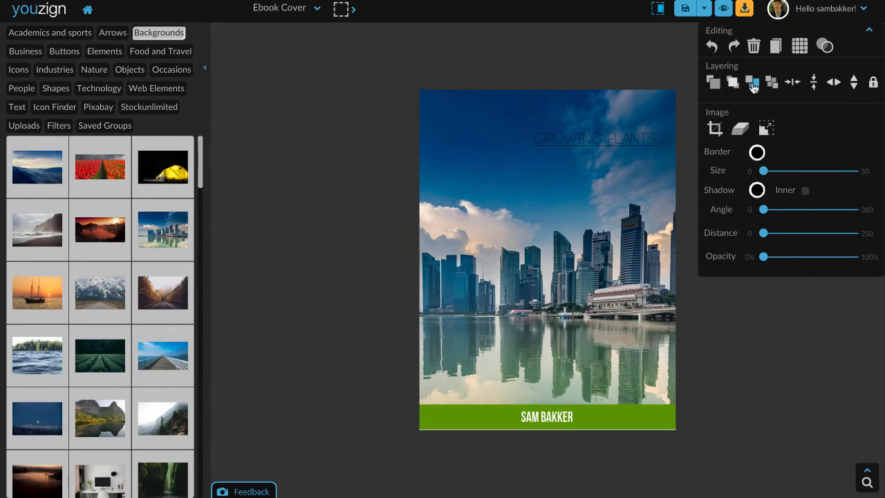
click(753, 84)
click(753, 84)
click(752, 84)
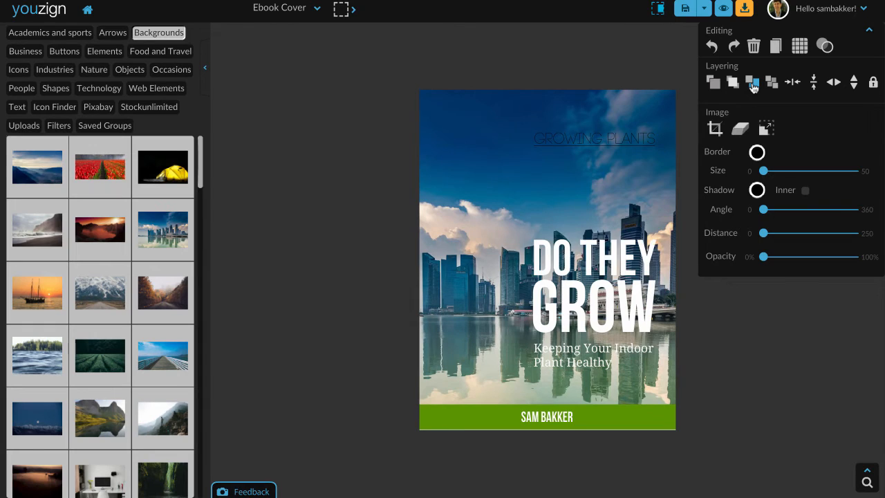
click(753, 84)
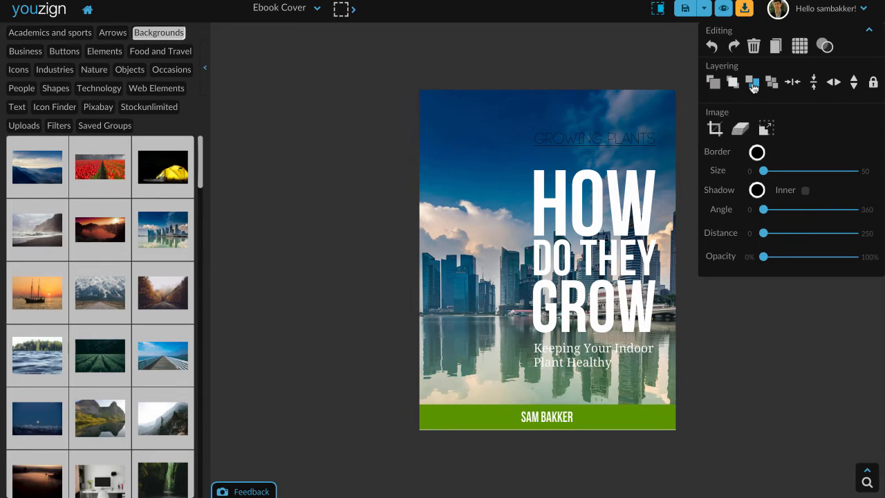
click(576, 229)
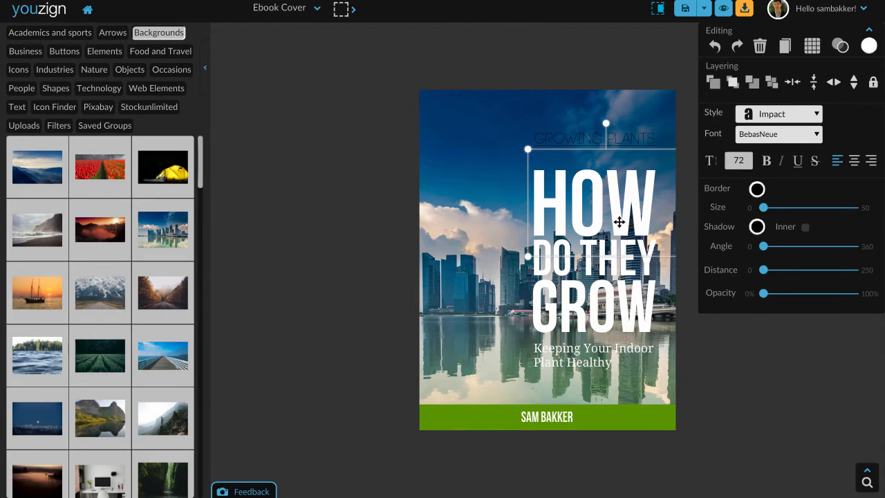
Retype the three title lines as HOW, TO LIVE and IN NEW.
double_click(624, 220)
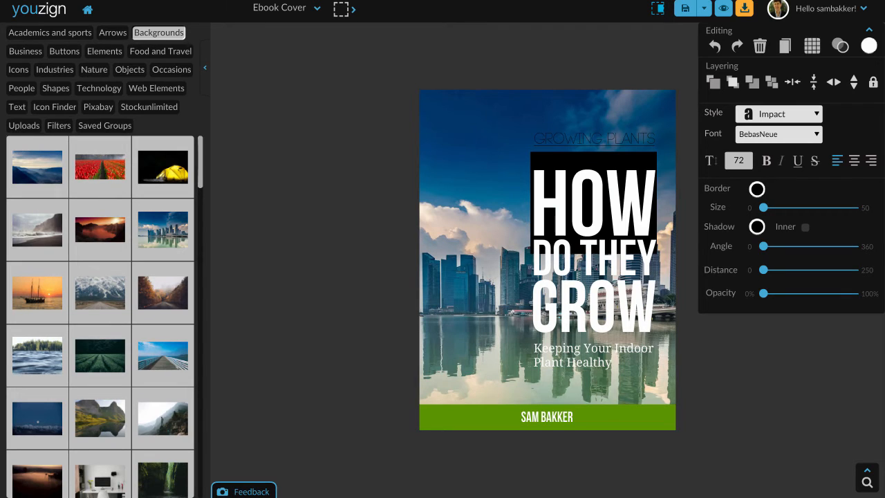
text(HOW)
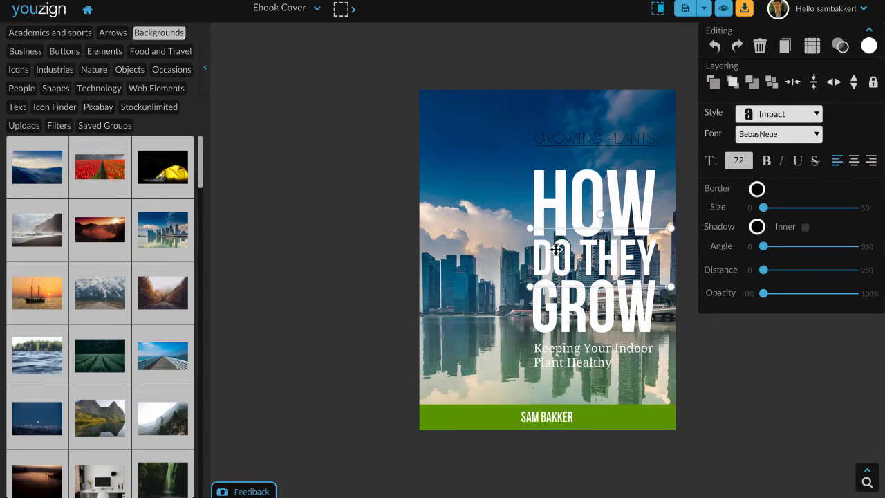
double_click(560, 255)
text(TO LIVE)
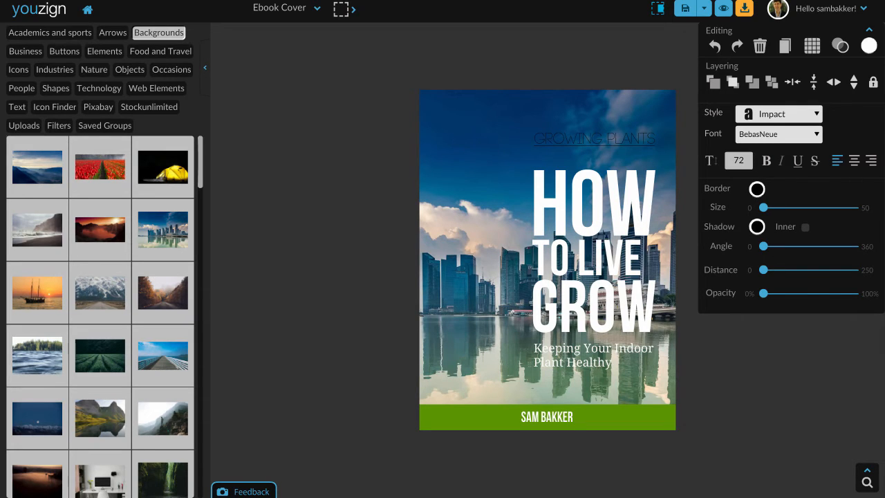
double_click(570, 308)
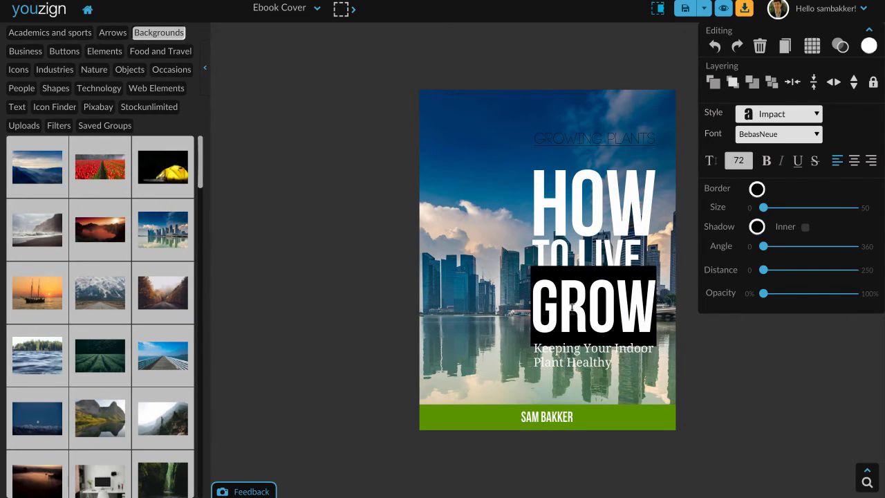
text(IN NEW)
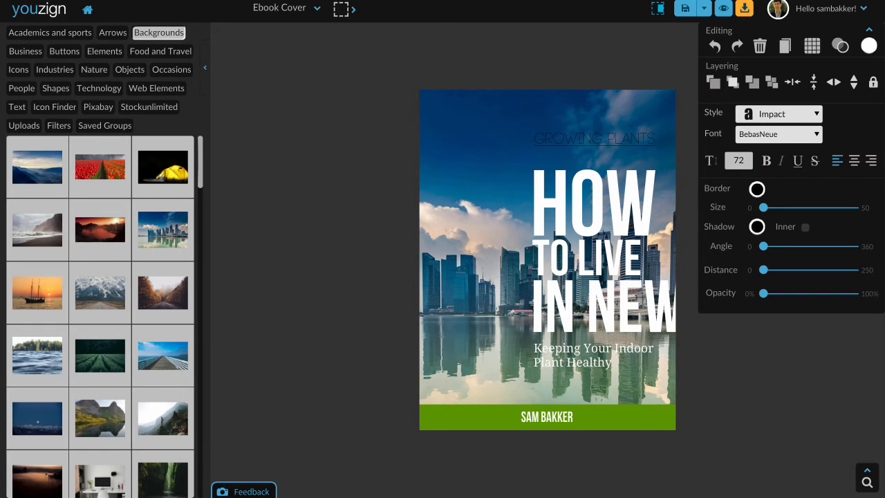
Set the IN NEW YORK line to size 20 and centre it beneath TO LIVE.
drag(538, 301, 668, 324)
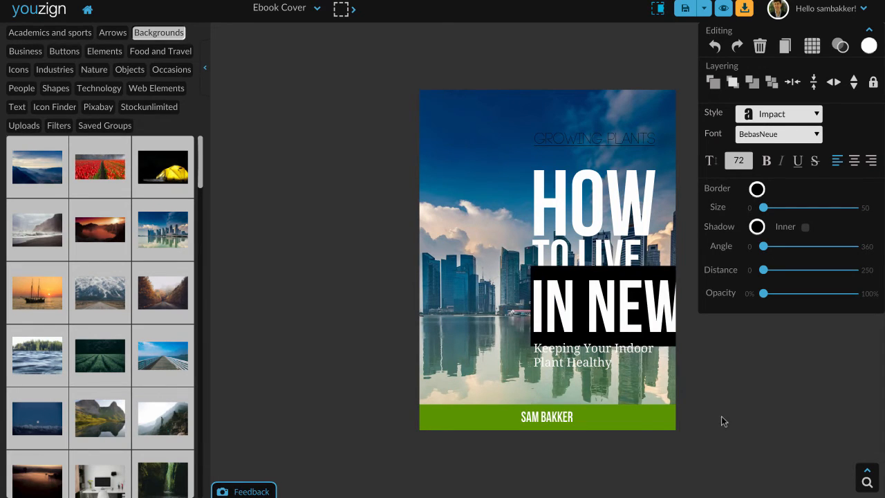
double_click(744, 157)
text(2)
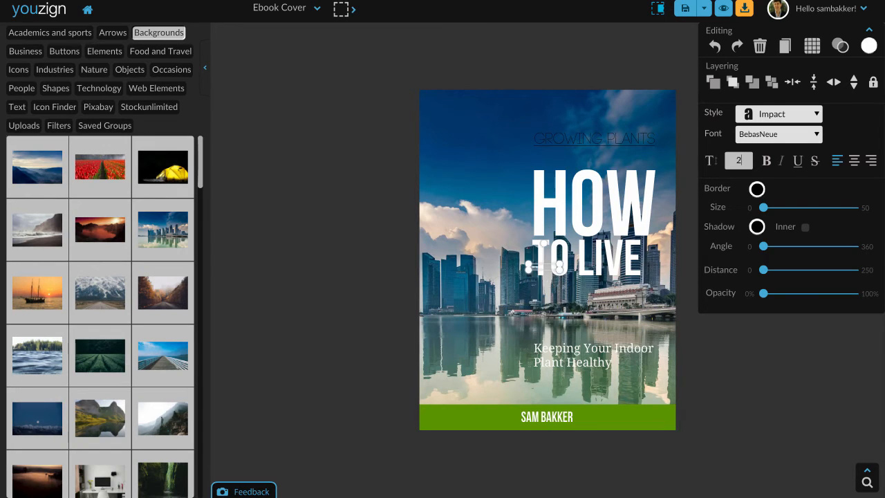
text(0)
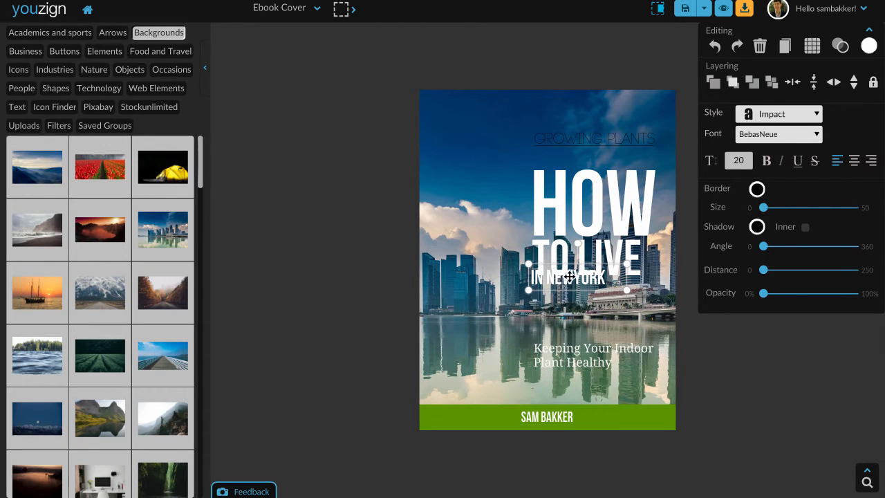
drag(583, 291, 589, 304)
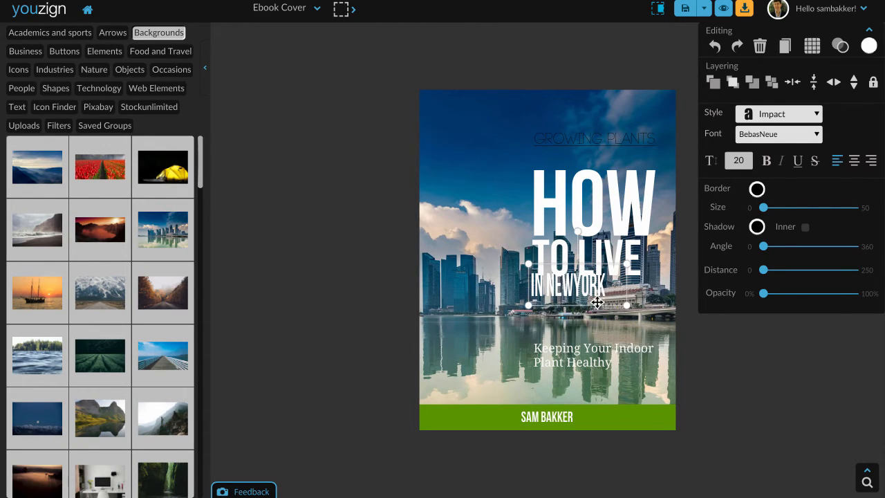
click(593, 308)
click(582, 294)
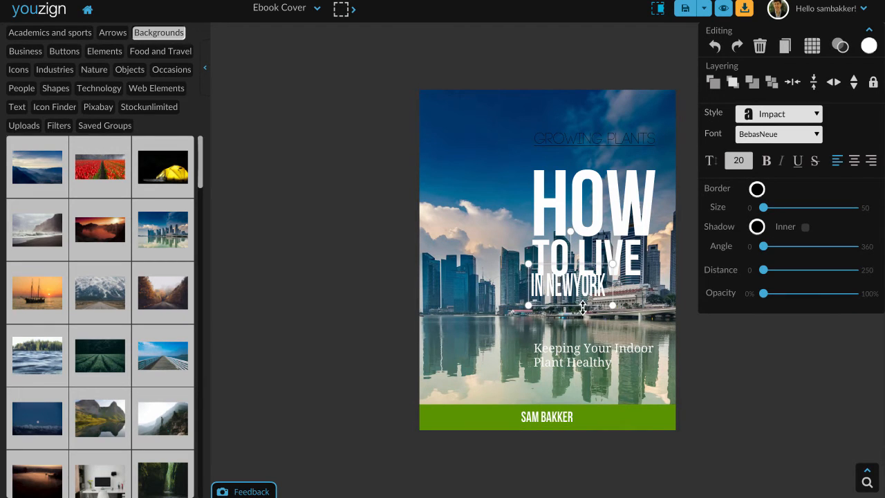
click(584, 297)
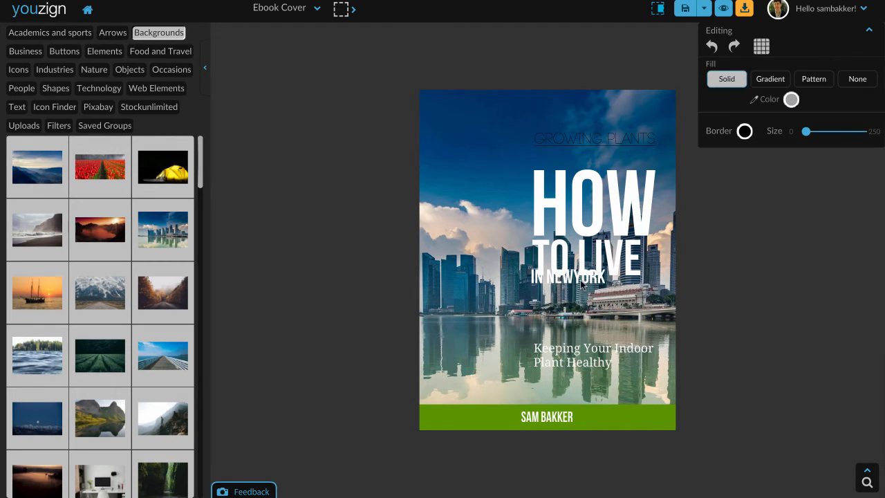
click(580, 281)
drag(581, 280, 598, 294)
click(597, 284)
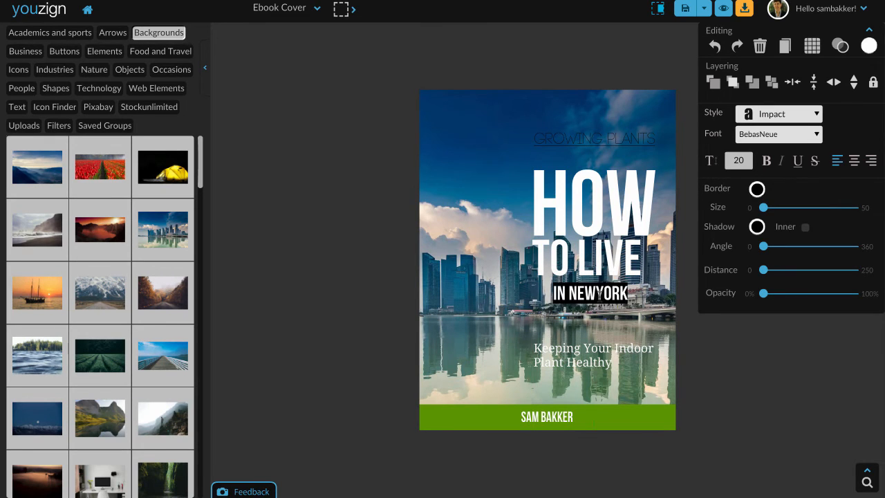
click(614, 326)
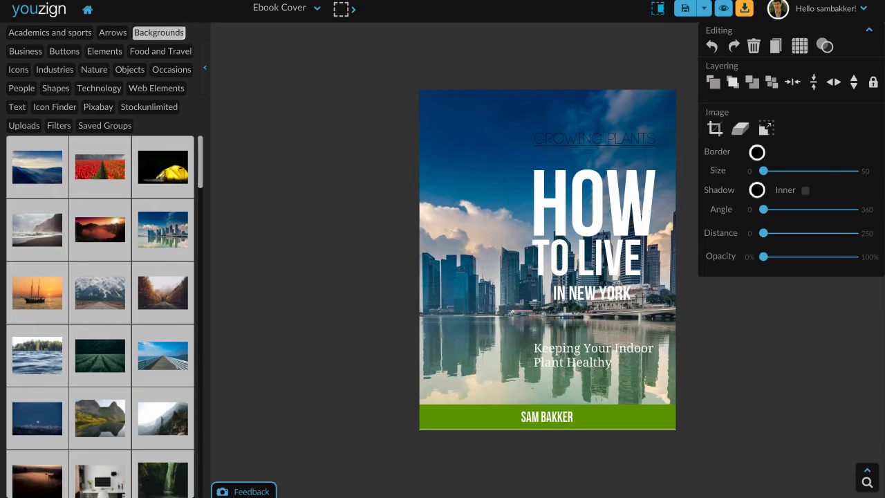
click(601, 134)
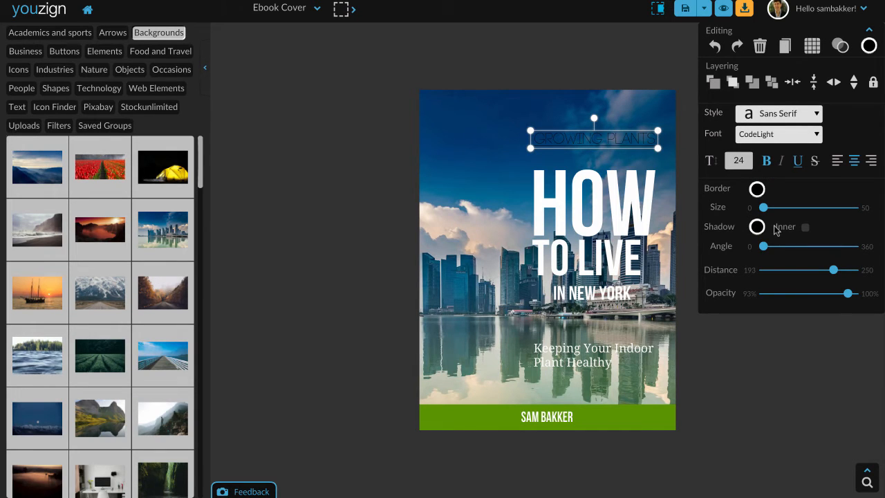
Make the GROWING PLANTS tagline near-black at 100% opacity, then preview the cover as a 3-D hardcover.
click(840, 46)
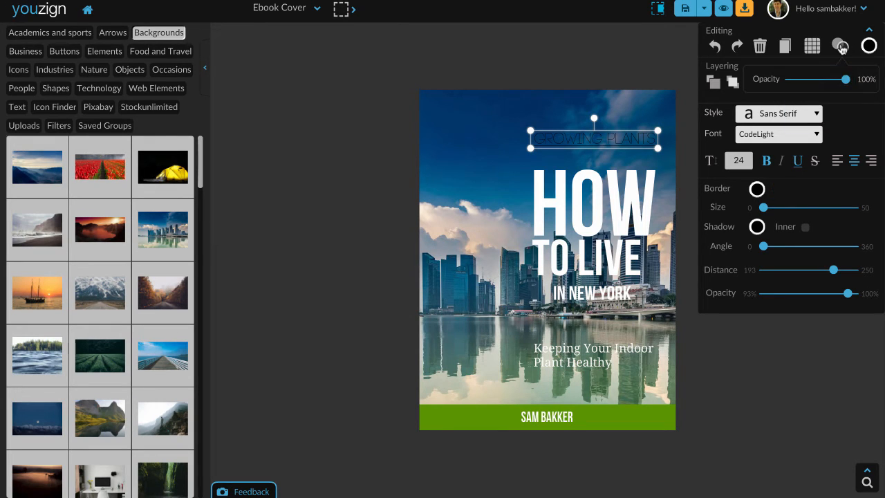
drag(845, 80, 811, 81)
click(869, 45)
click(785, 64)
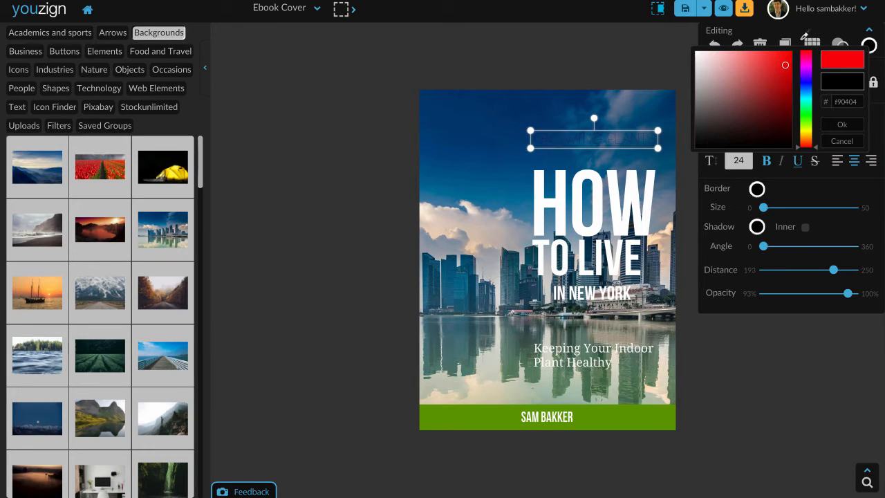
click(701, 144)
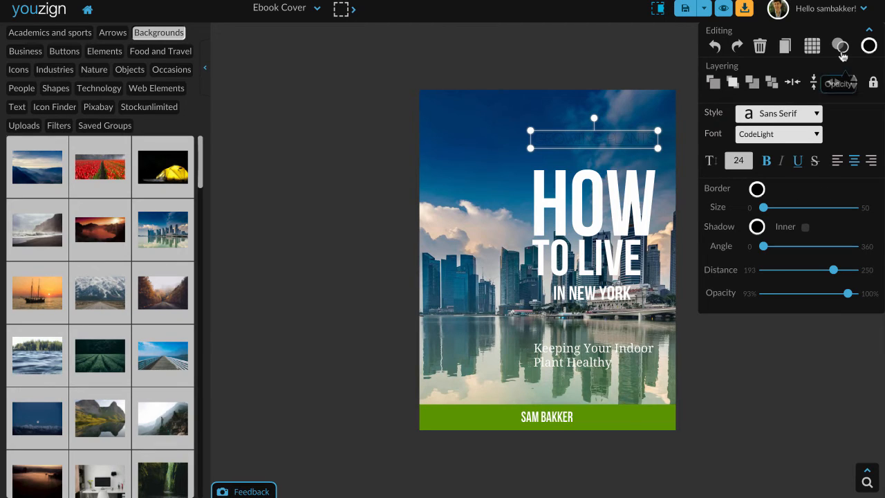
click(840, 45)
drag(813, 84, 883, 90)
click(834, 127)
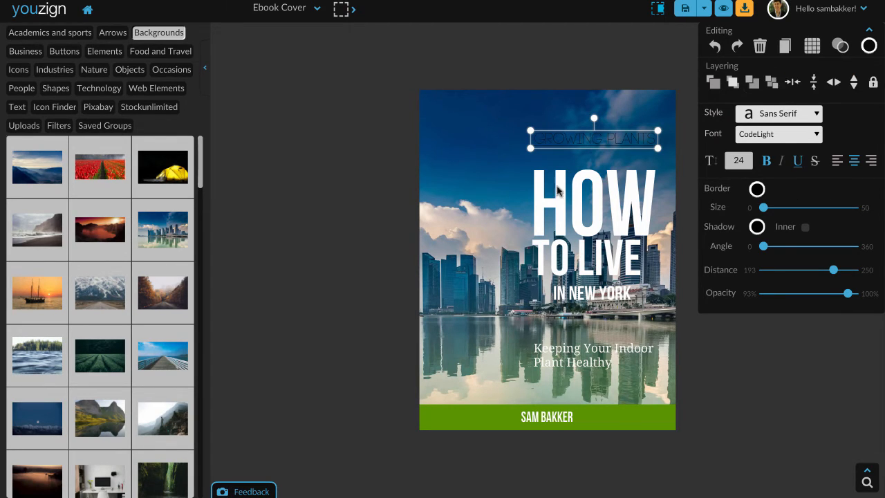
click(492, 200)
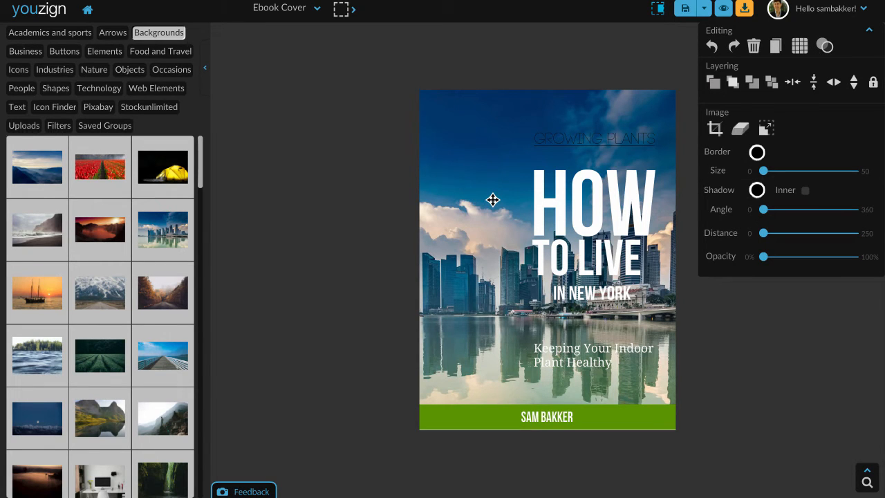
click(722, 8)
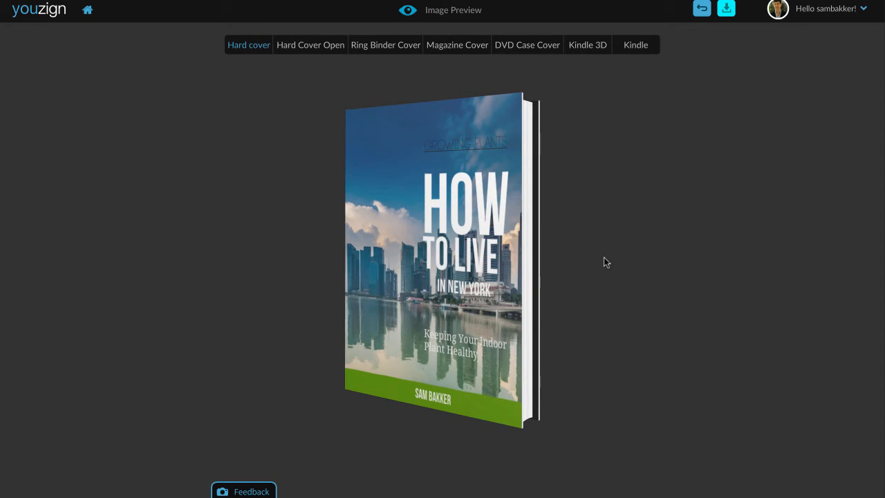
View the open hardcover, ring binder, magazine, DVD case, Kindle 3D and Kindle mockups, then close the preview.
click(314, 52)
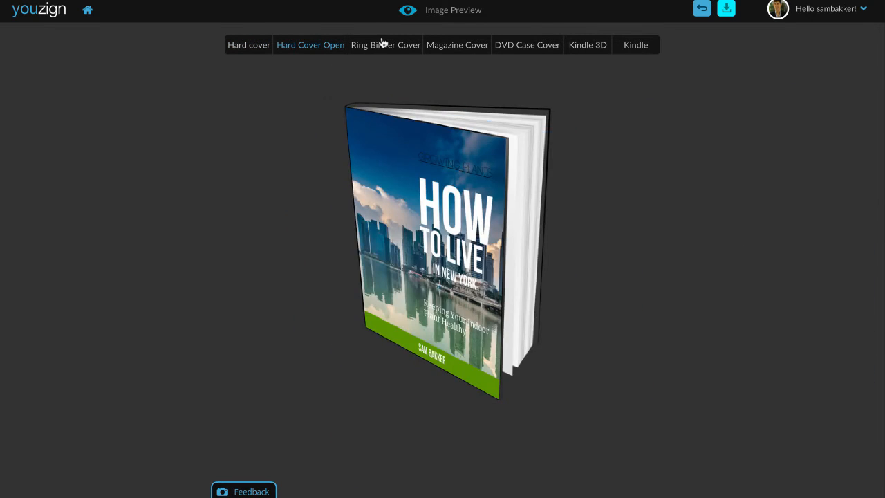
click(384, 43)
click(463, 44)
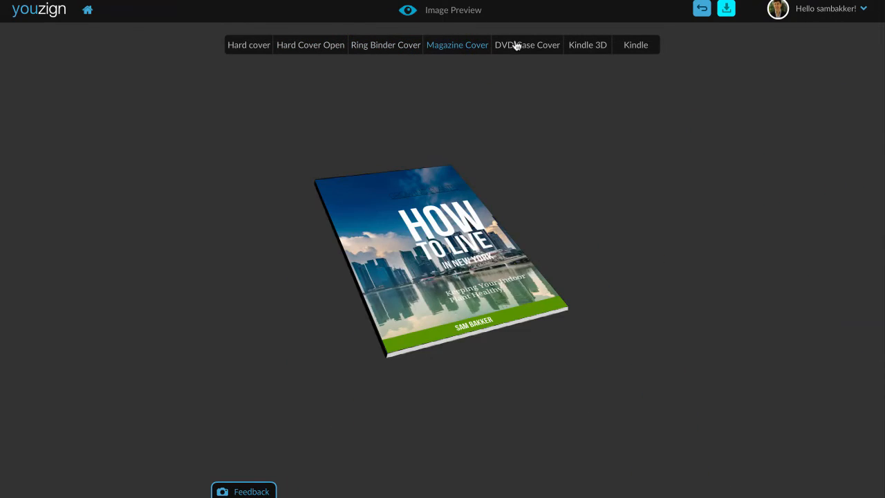
click(516, 45)
click(582, 45)
click(623, 47)
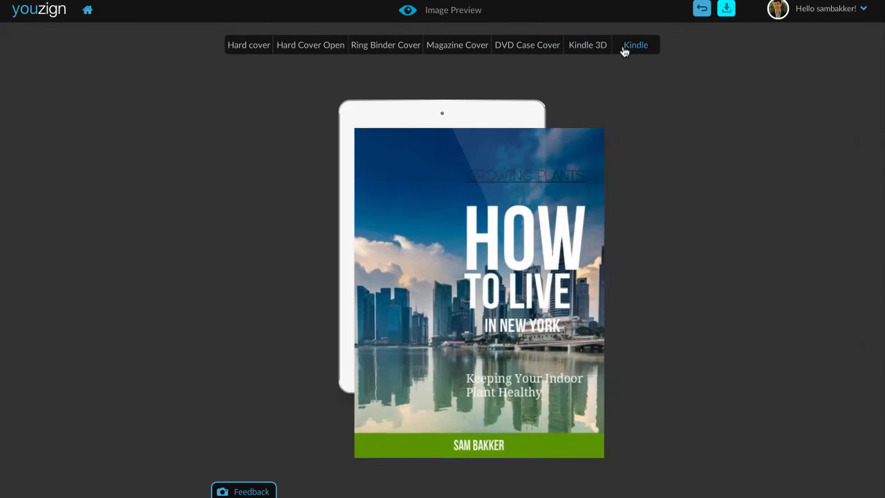
click(703, 11)
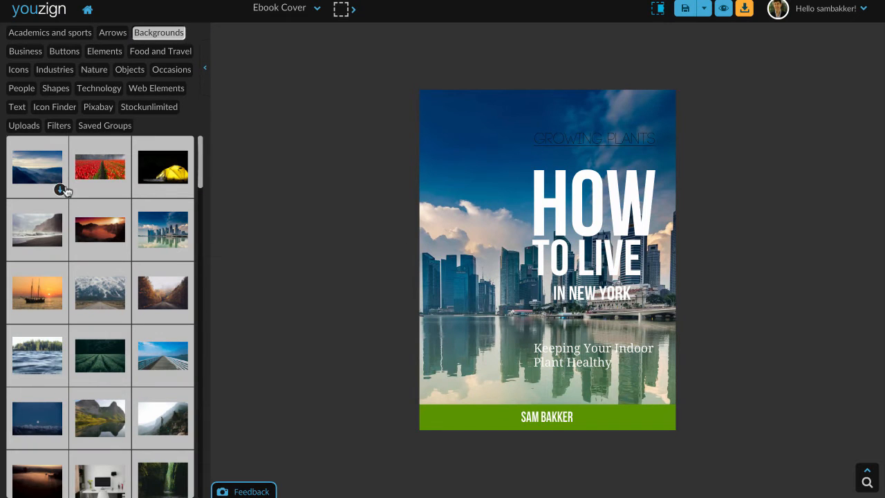
Browse the Technology graphics and Icon Finder, searching for 'business' icons.
click(97, 88)
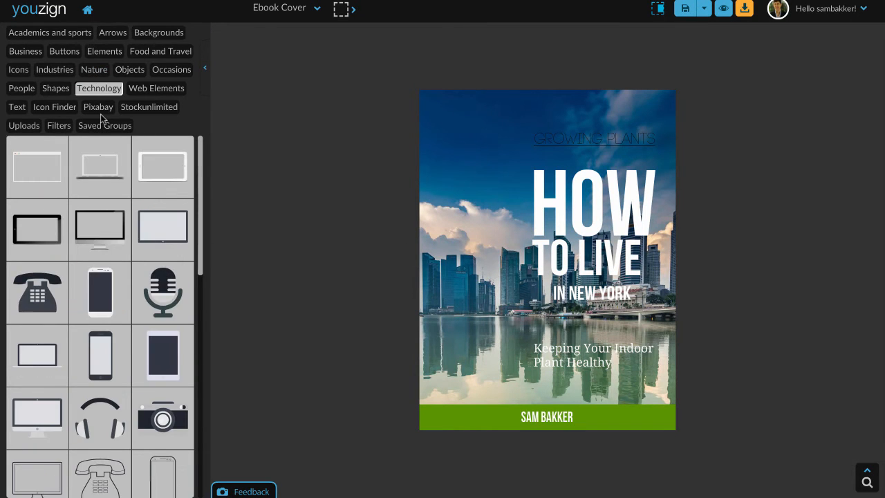
click(70, 109)
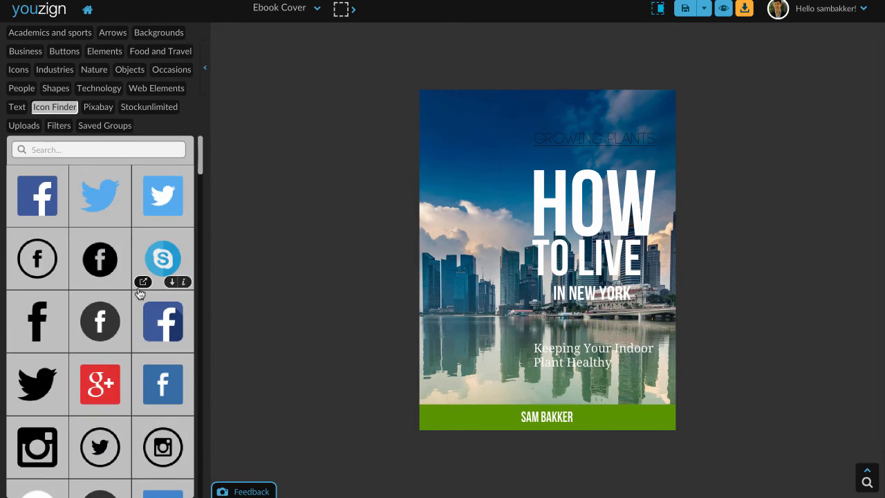
scroll(139, 293, down, 10)
scroll(139, 294, up, 10)
scroll(140, 294, down, 10)
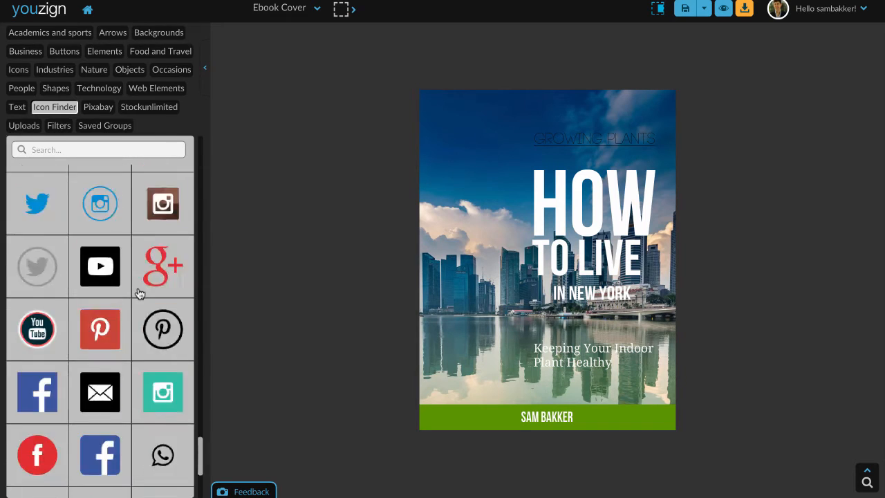
scroll(140, 294, up, 10)
scroll(138, 290, down, 8)
scroll(138, 290, up, 8)
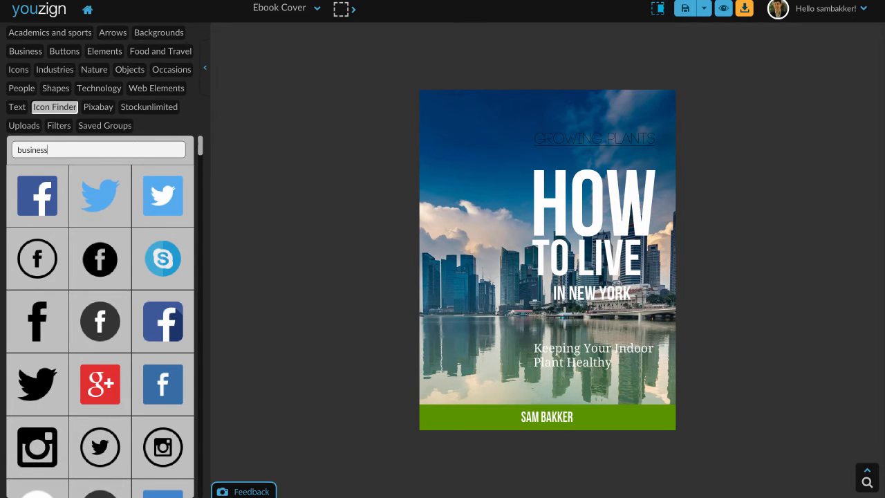
key(Return)
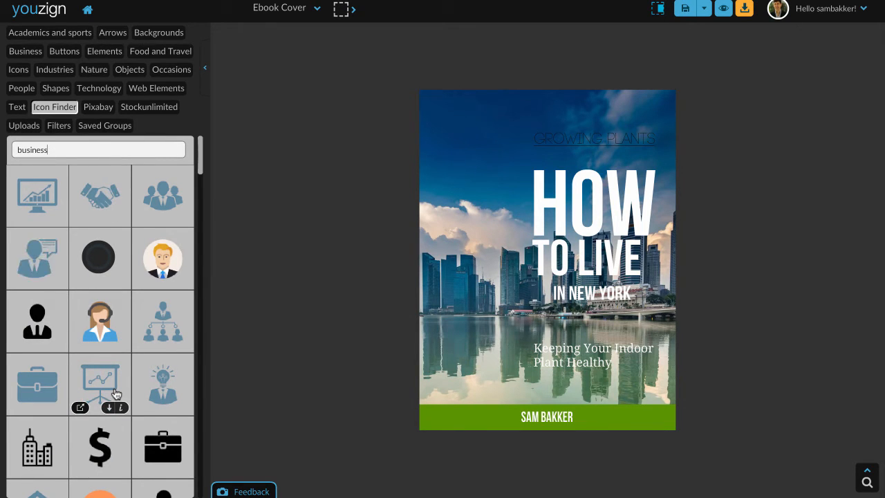
drag(201, 162, 199, 412)
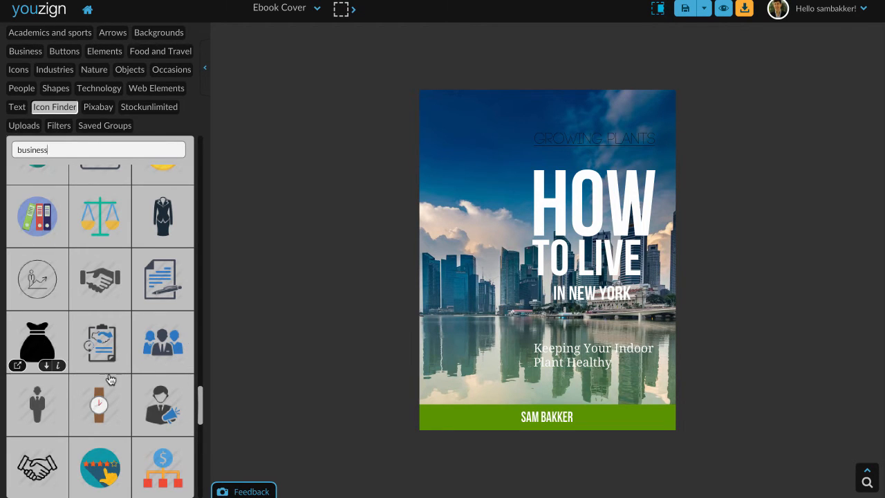
drag(200, 395, 200, 166)
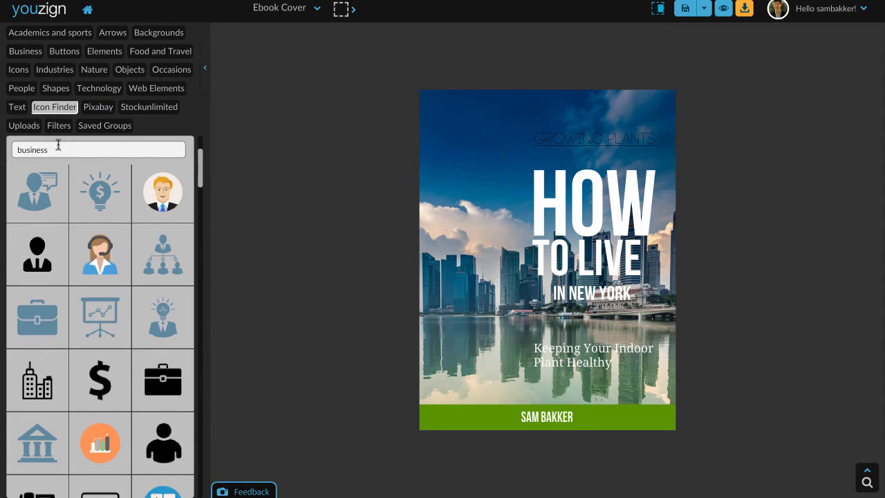
Clear the icon search and switch to the Uploads section.
double_click(29, 150)
key(BackSpace)
click(23, 127)
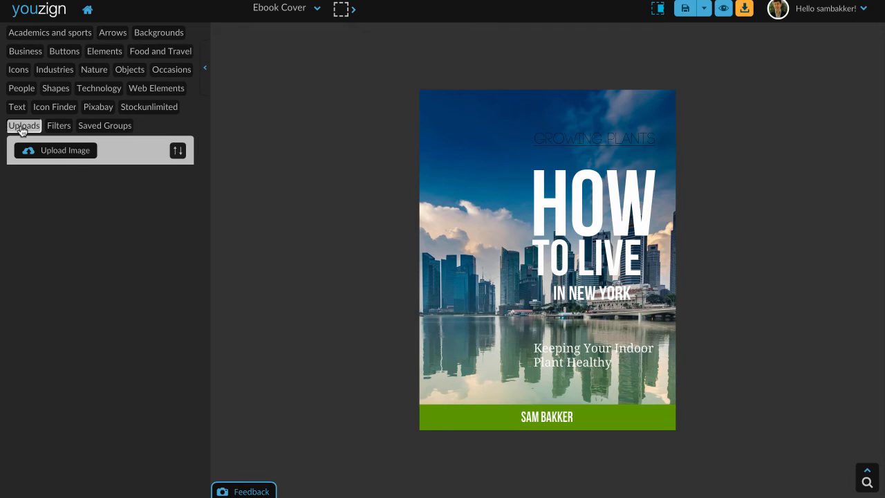
Upload the membership-sites dashboard screenshot from the computer onto the cover.
click(66, 151)
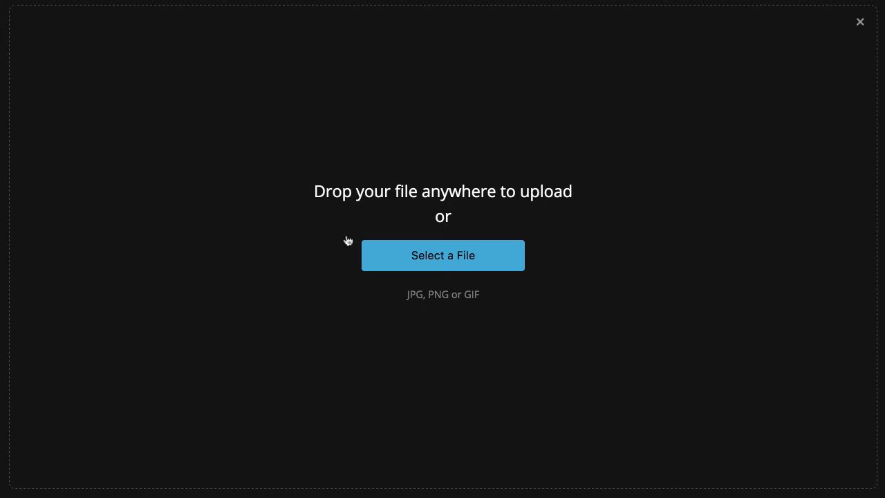
click(442, 273)
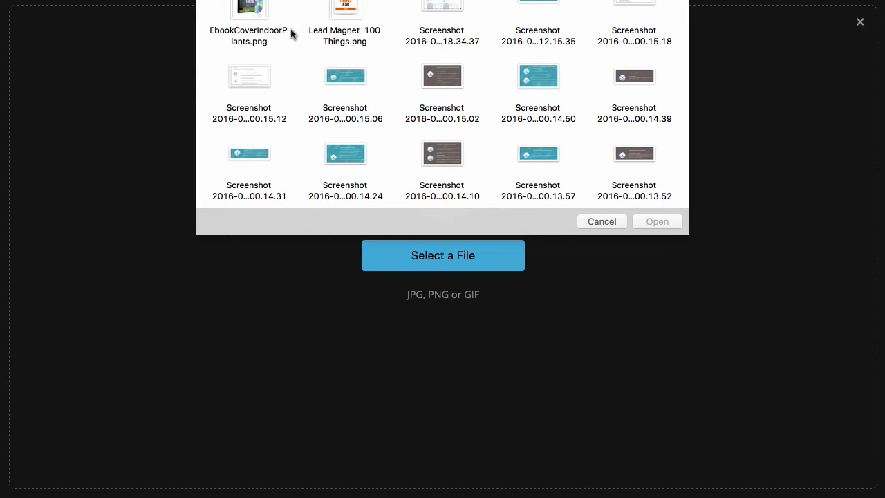
click(429, 31)
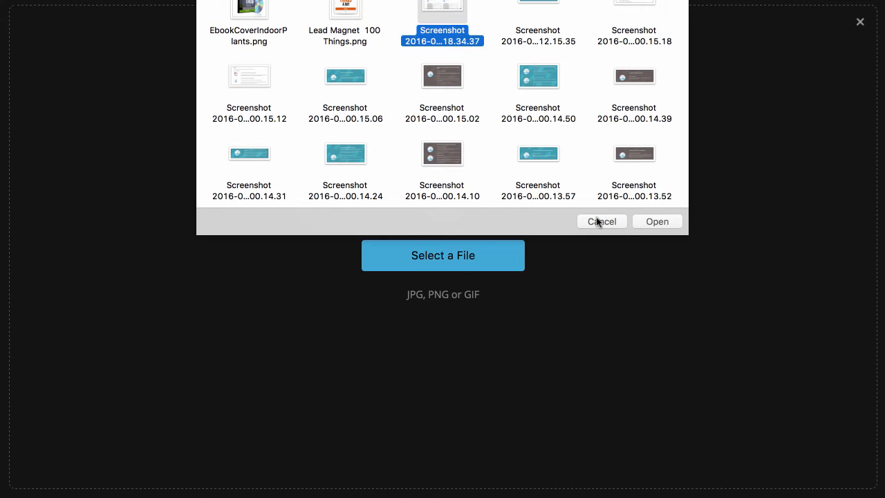
click(655, 217)
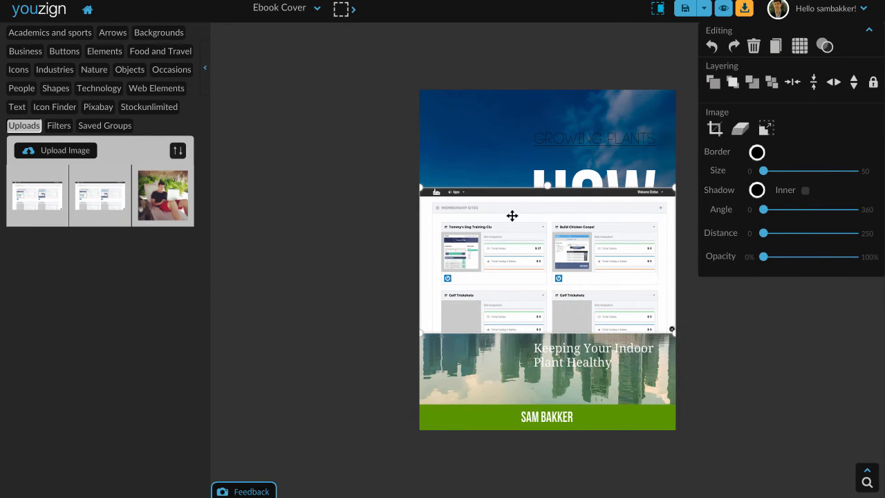
click(318, 9)
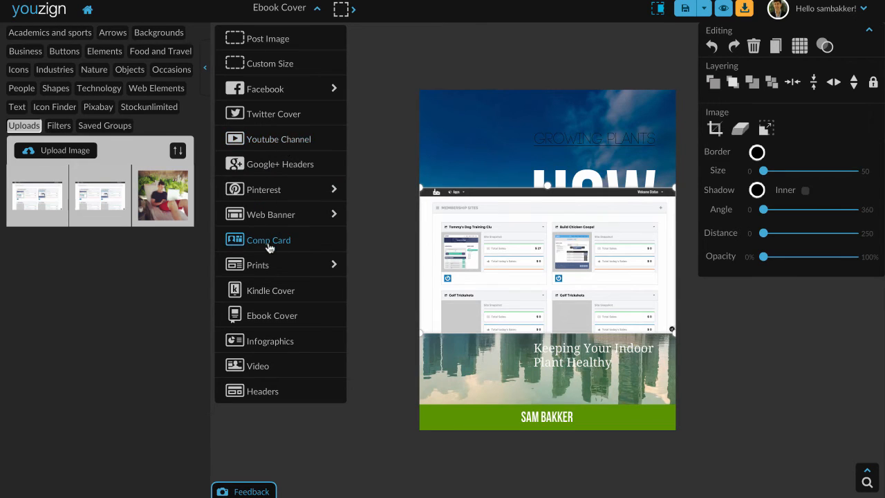
Resize the design to Facebook Cover Photo and move the dashboard screenshot up above TO LIVE.
mouse_move(278, 220)
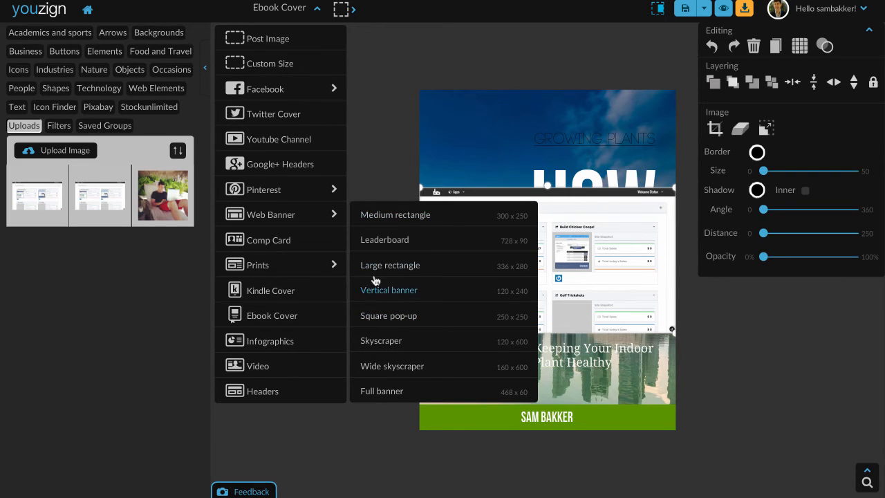
click(304, 316)
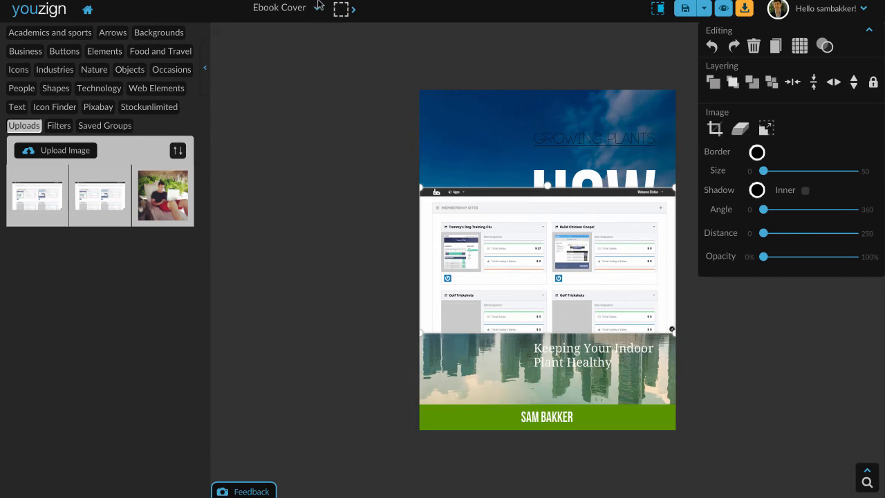
click(317, 15)
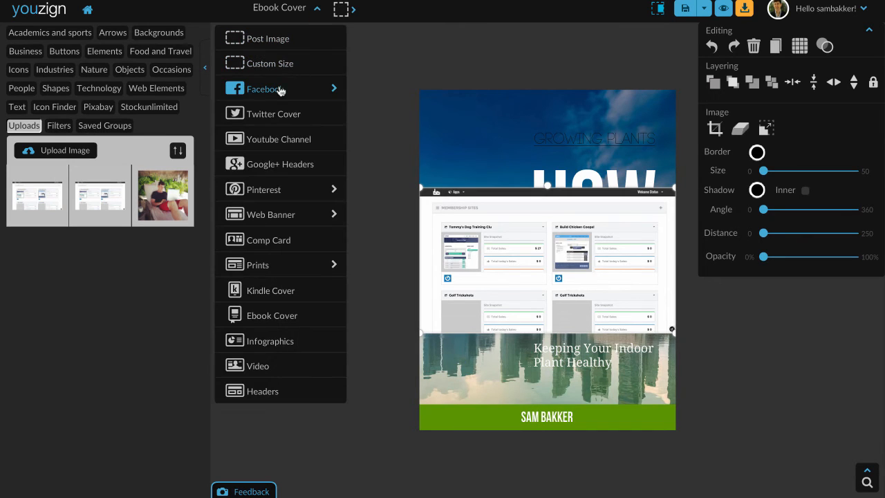
mouse_move(280, 88)
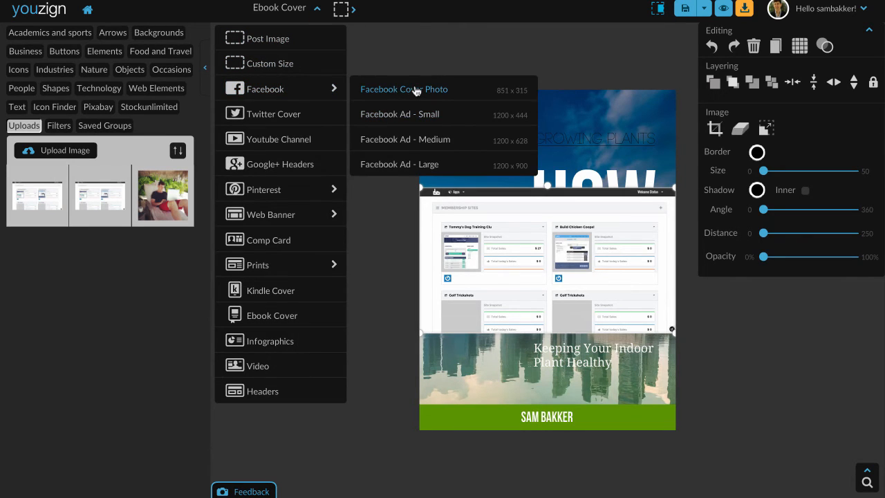
click(416, 90)
drag(457, 316, 510, 233)
click(694, 334)
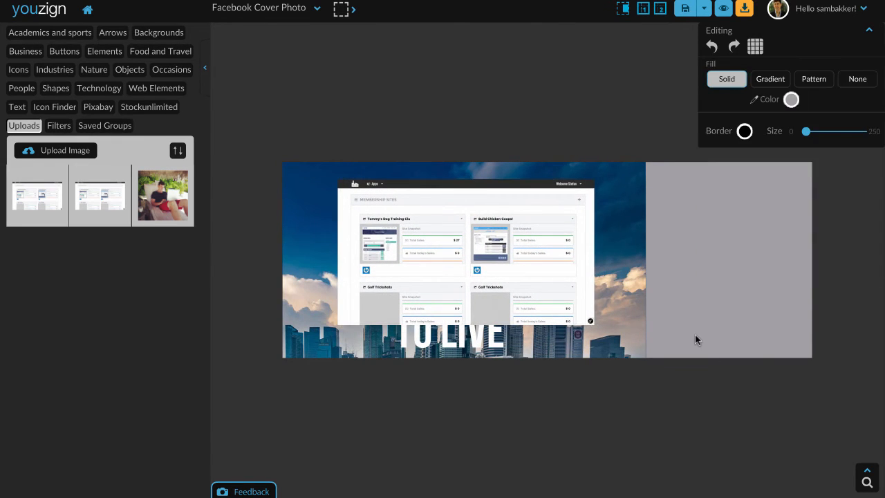
Delete the sky photo, plant photo, green bar and TO LIVE text from the cover.
click(612, 249)
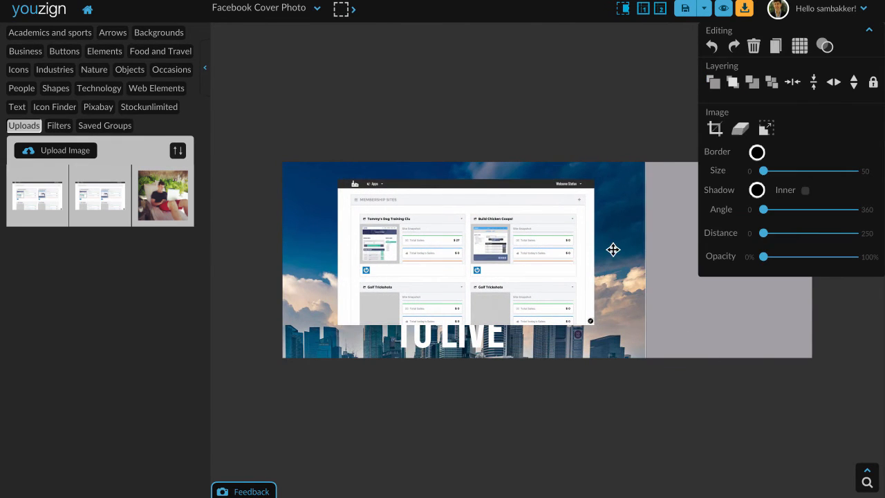
click(753, 46)
click(645, 201)
click(753, 49)
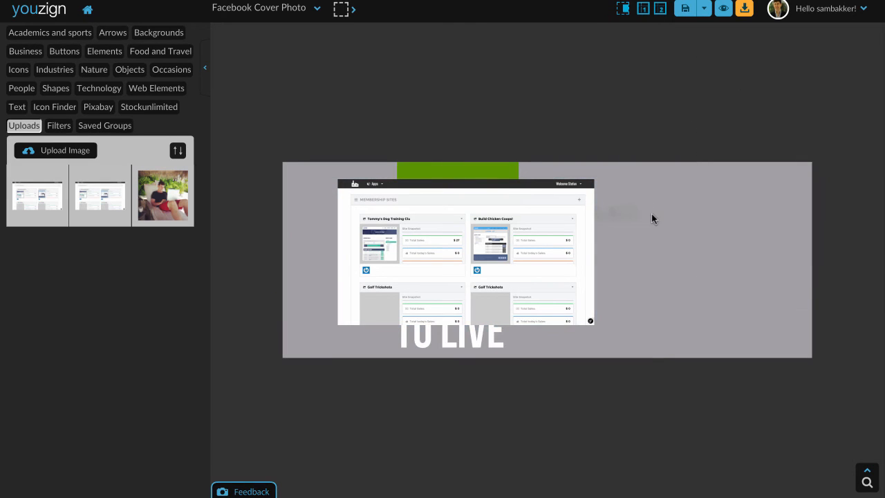
click(497, 174)
click(755, 47)
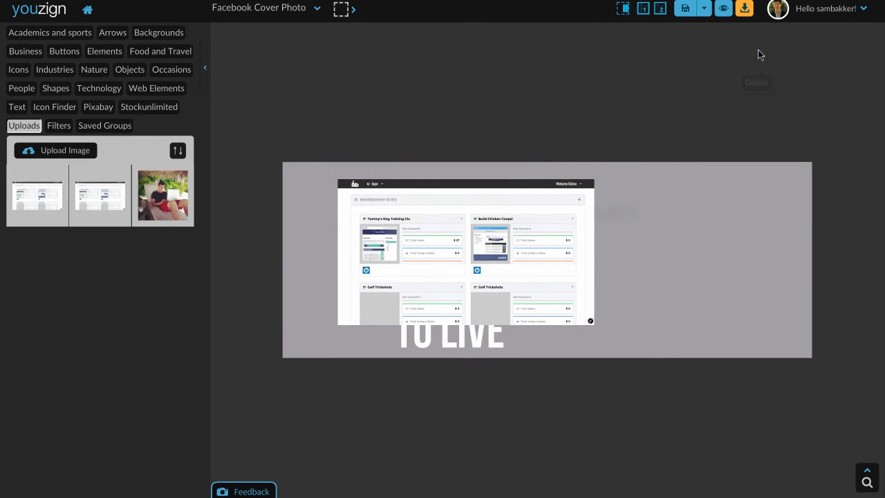
click(484, 330)
click(754, 46)
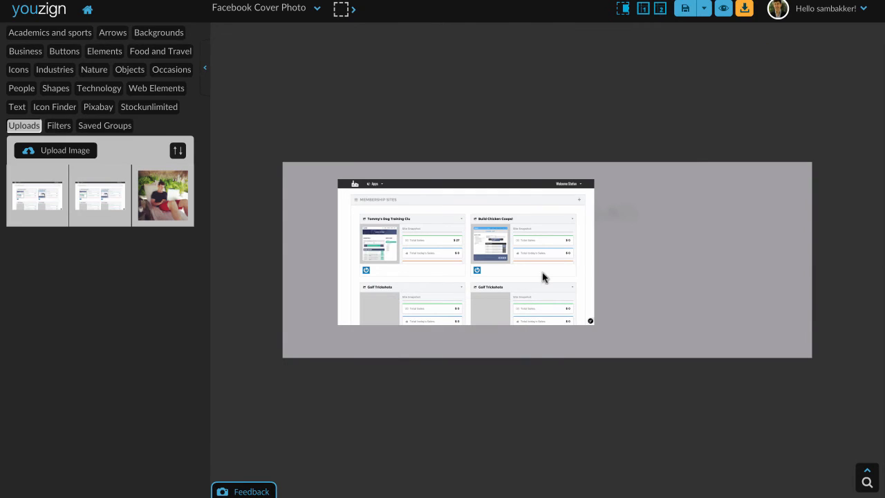
Enlarge and reposition the dashboard screenshot across the cover, then preview it as a Facebook page.
click(580, 253)
drag(594, 252, 780, 253)
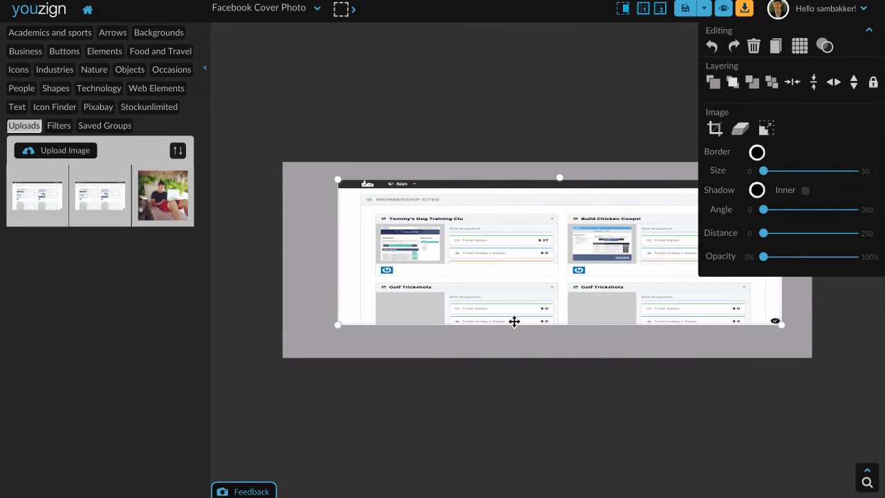
drag(513, 325, 516, 414)
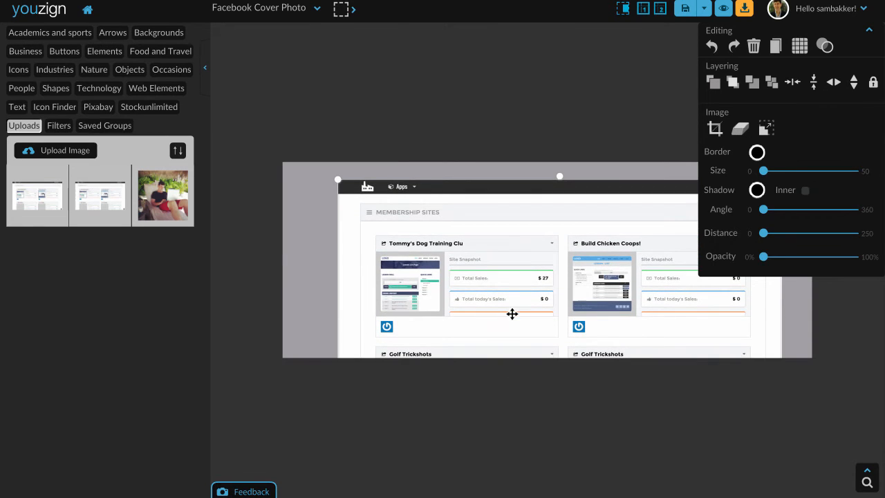
drag(514, 303, 551, 322)
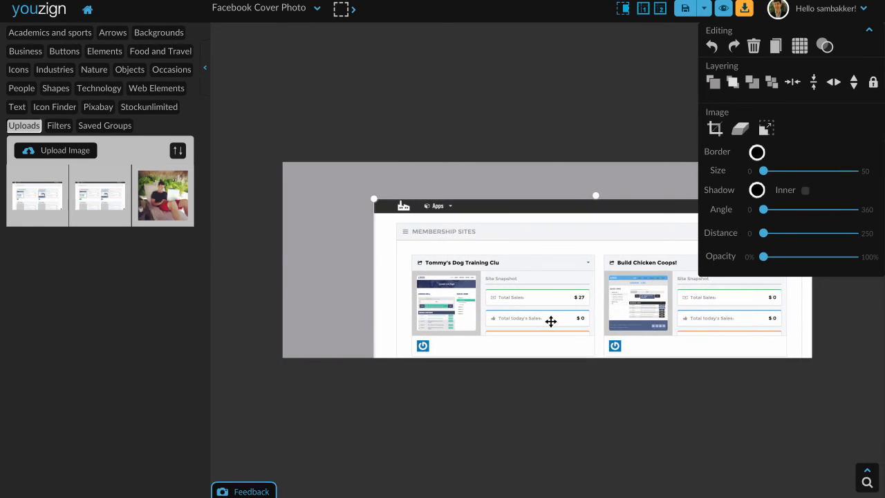
drag(468, 315, 479, 293)
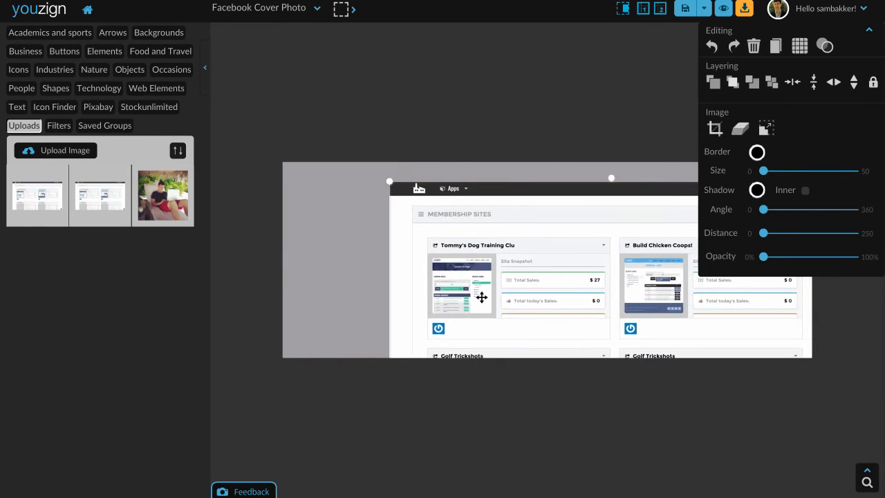
click(537, 147)
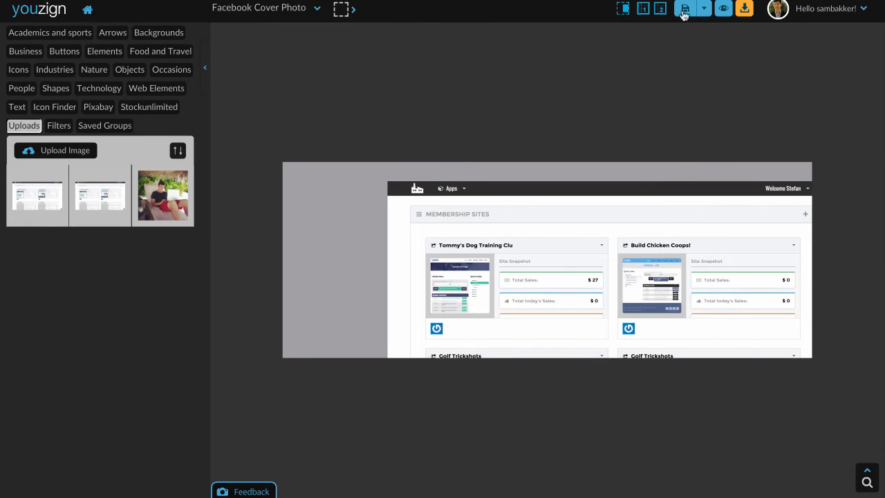
click(723, 8)
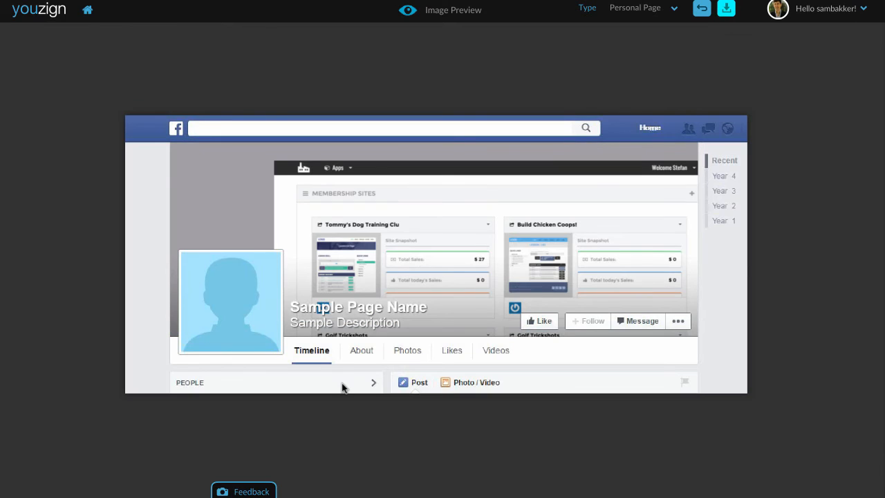
Return to the editor and browse the Business, Academics and sports, and uploaded image libraries.
click(702, 8)
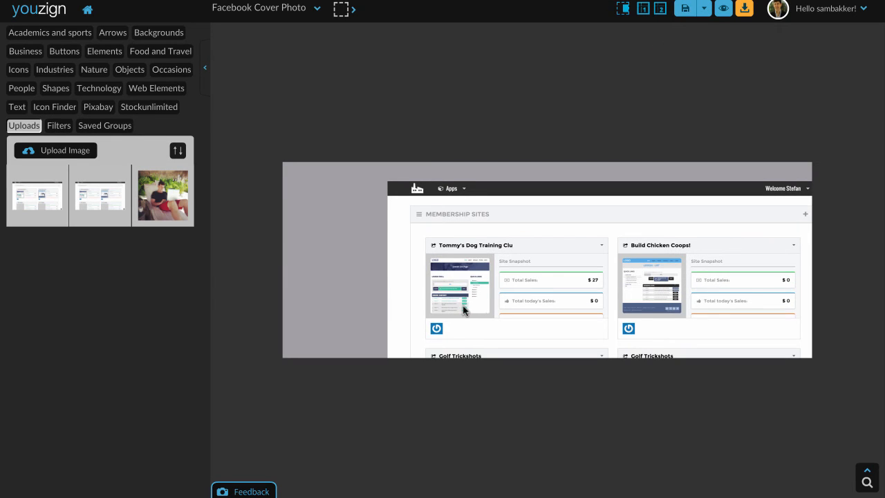
click(31, 52)
click(55, 32)
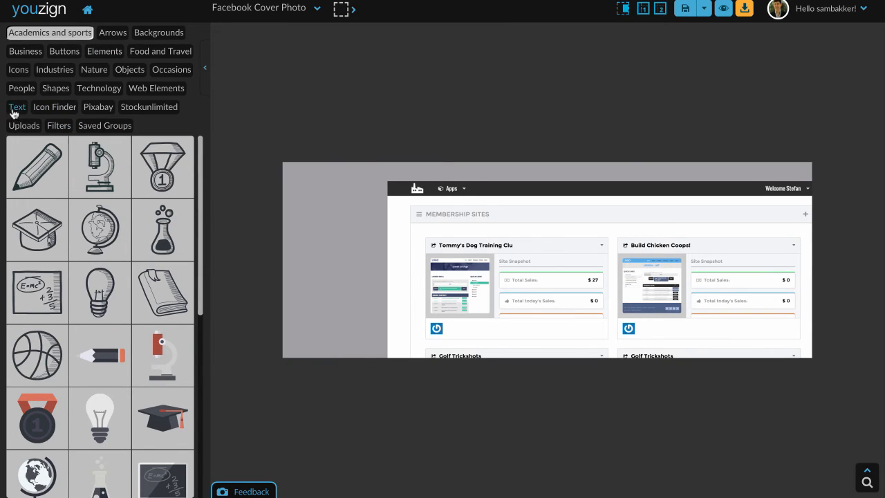
click(20, 128)
Try the Orton, Vignette, Sepia and Lomo filters, then apply Adventure to the cover.
click(59, 128)
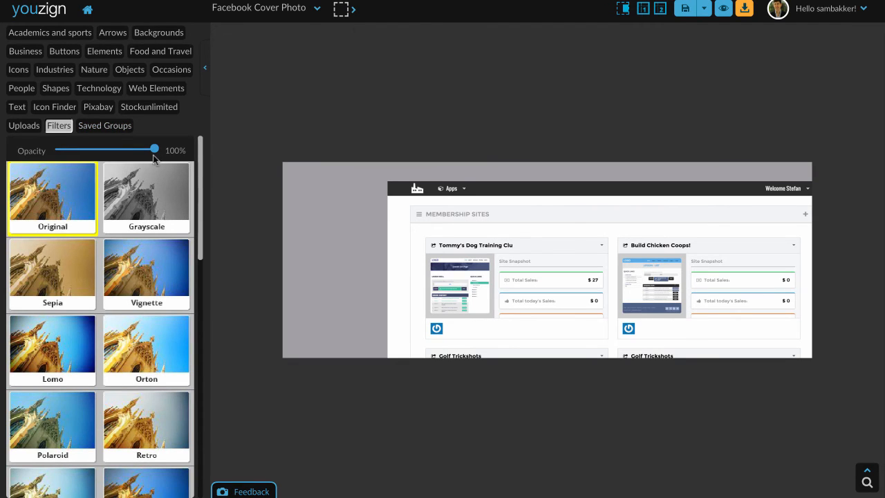
click(139, 360)
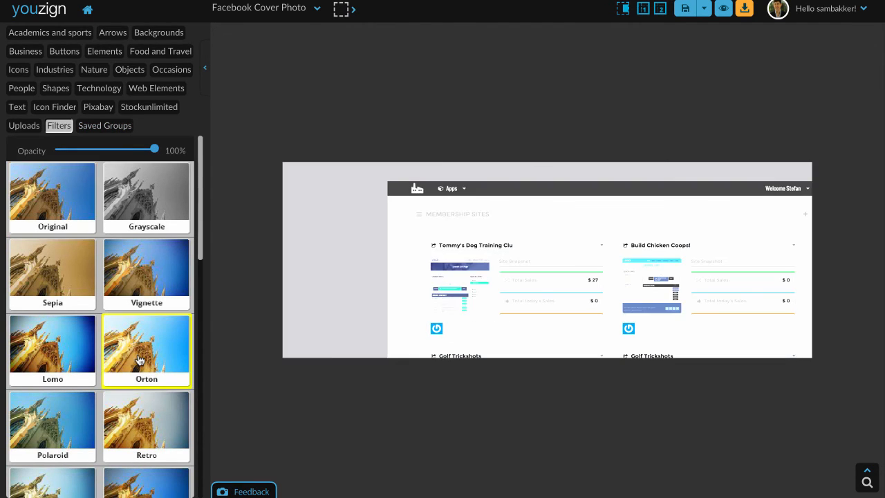
click(166, 260)
click(43, 279)
click(46, 340)
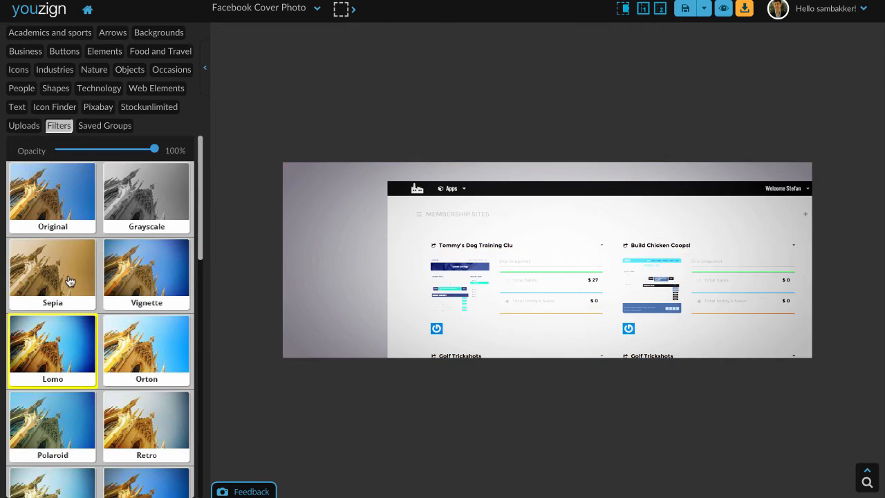
click(66, 271)
click(53, 344)
drag(201, 194, 200, 385)
click(156, 286)
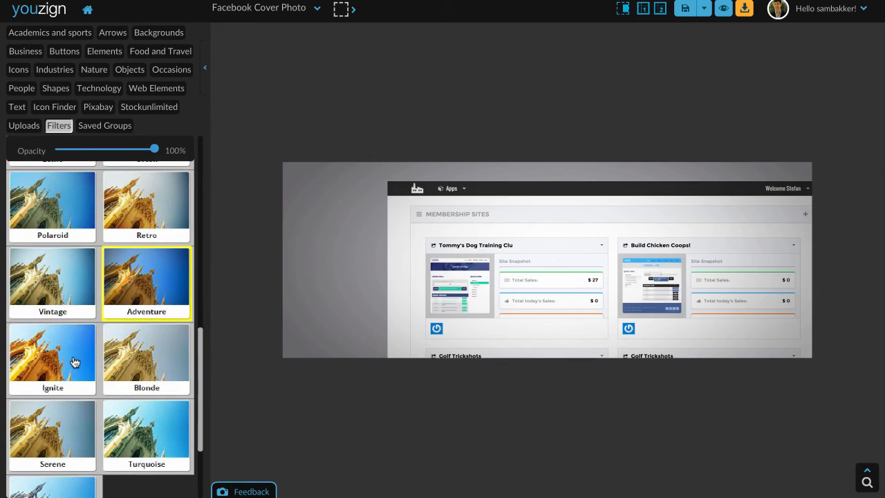
click(87, 11)
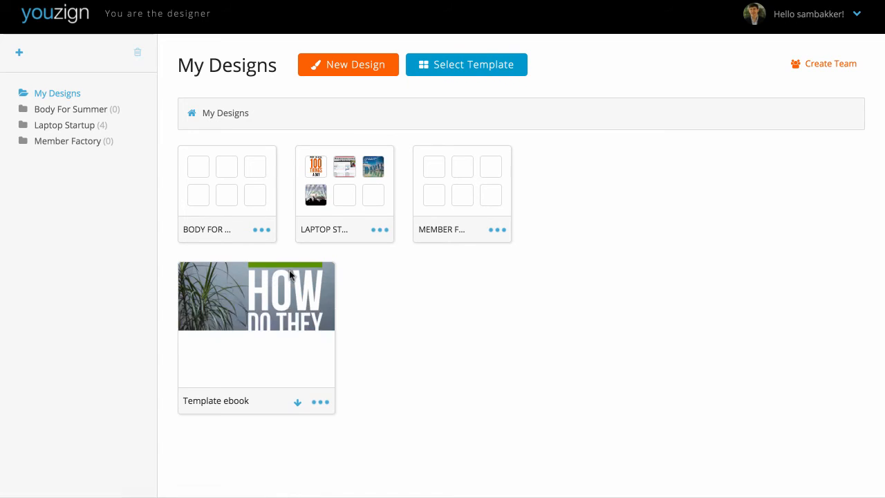
Move the Template ebook design into the Member Factory folder and browse the template gallery.
mouse_move(266, 346)
drag(265, 346, 466, 182)
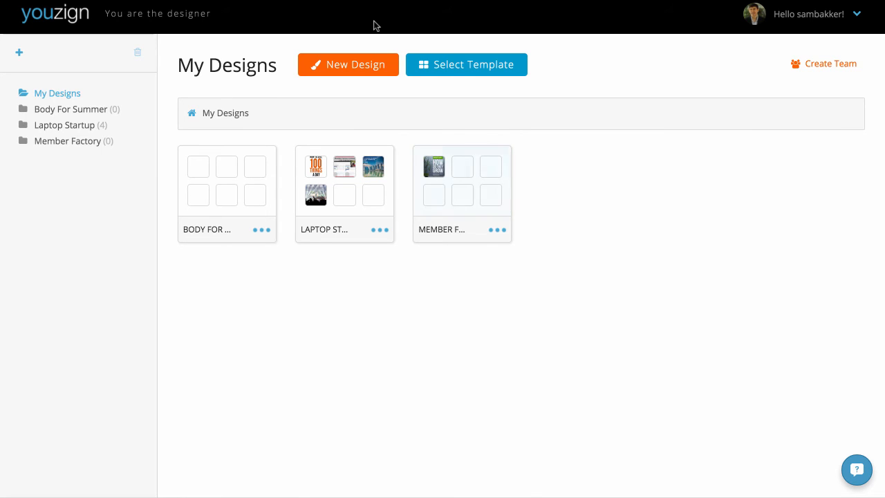
click(451, 66)
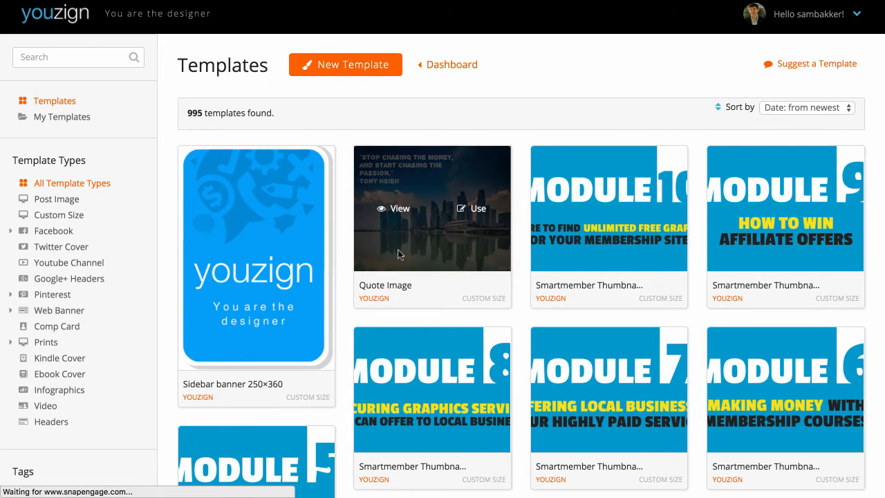
scroll(477, 250, down, 6)
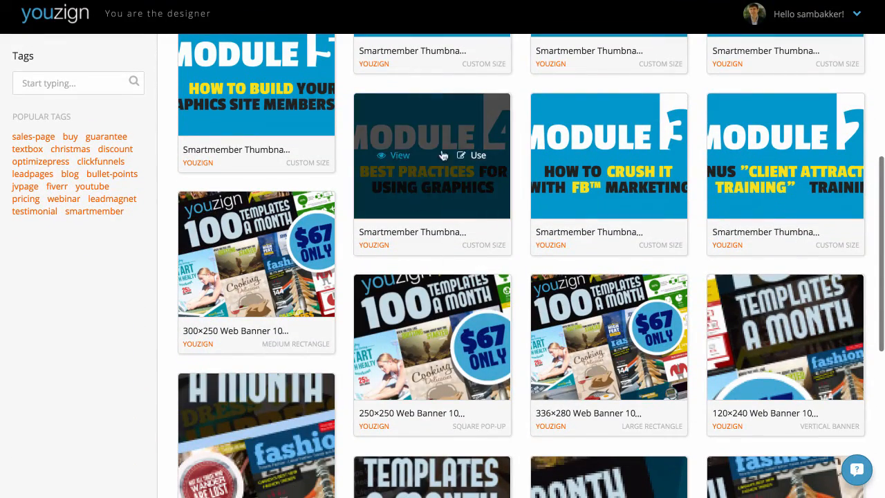
scroll(189, 261, up, 6)
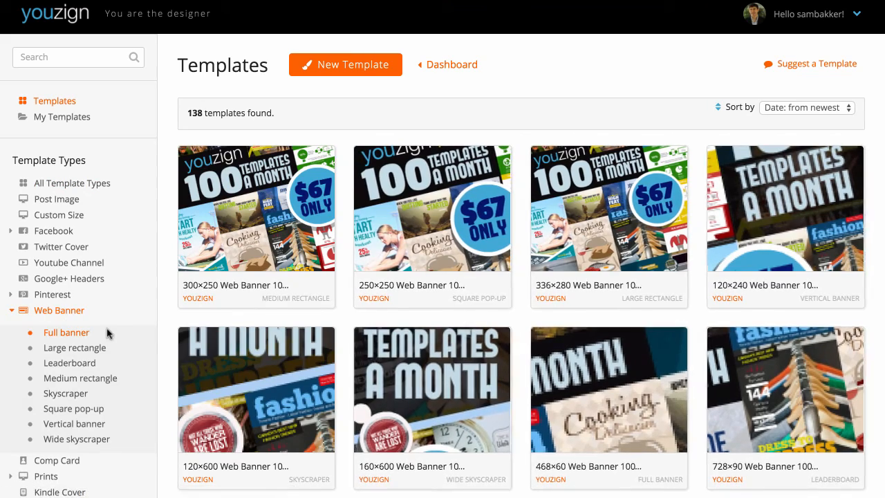
Filter the gallery to Full banner templates and use the construction banner template.
click(74, 332)
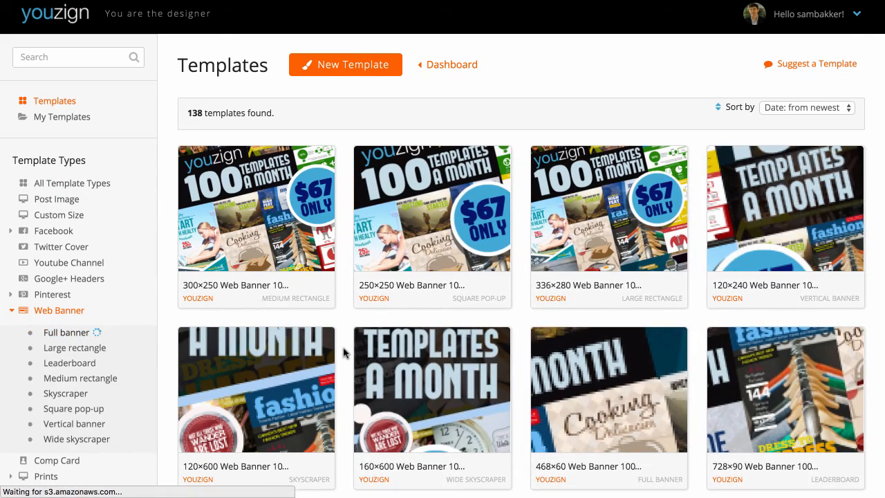
scroll(415, 335, down, 3)
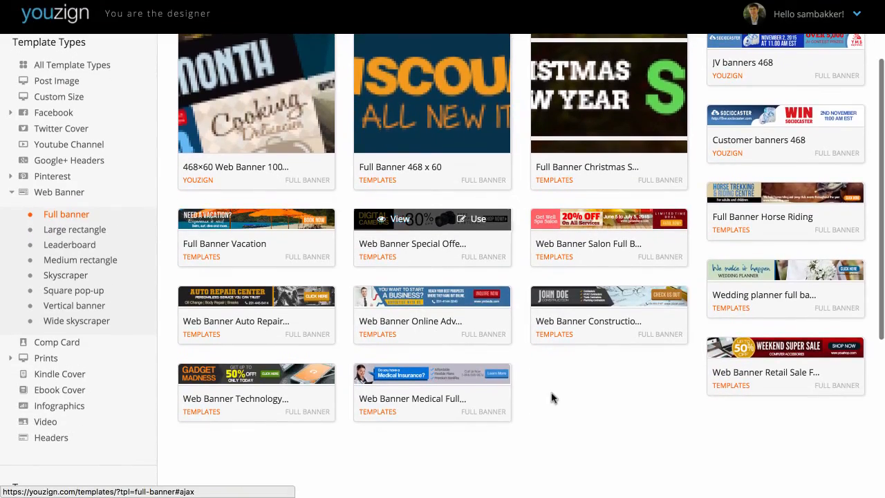
scroll(529, 373, up, 1)
mouse_move(602, 330)
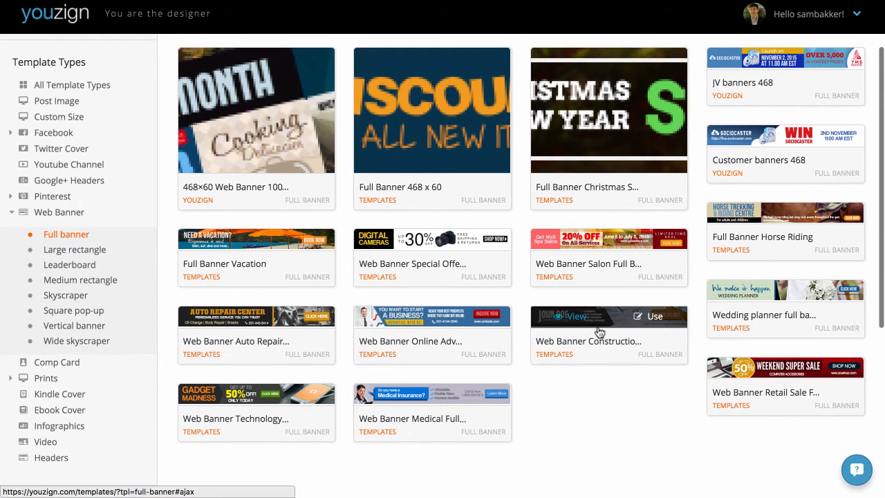
click(650, 318)
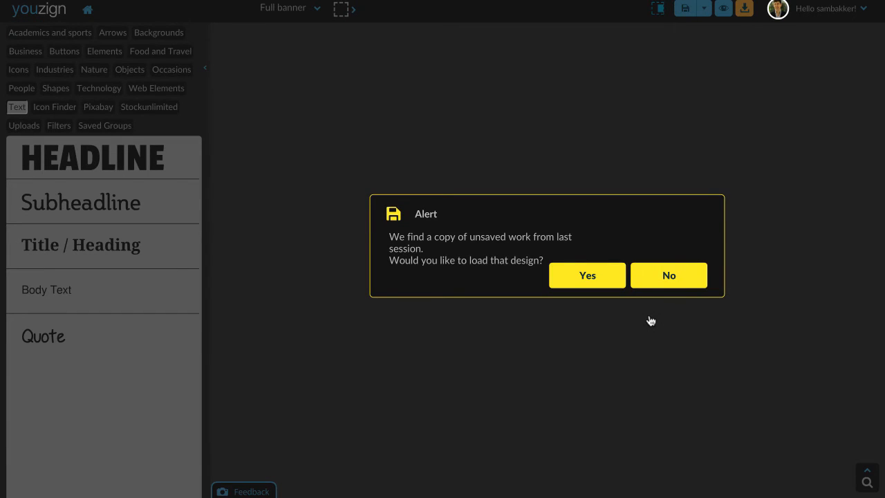
Decline reloading unsaved work, save the banner titled 'John doe', and show the Buttons library.
click(659, 277)
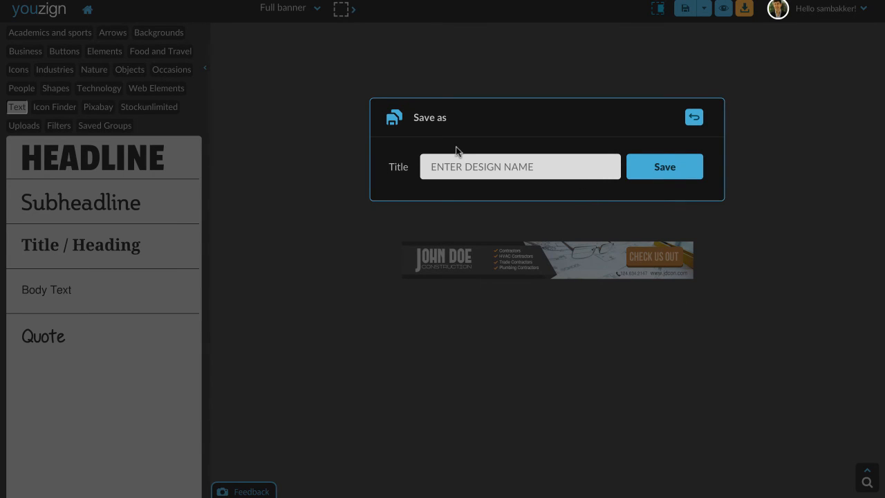
click(458, 166)
text(John doe)
click(667, 172)
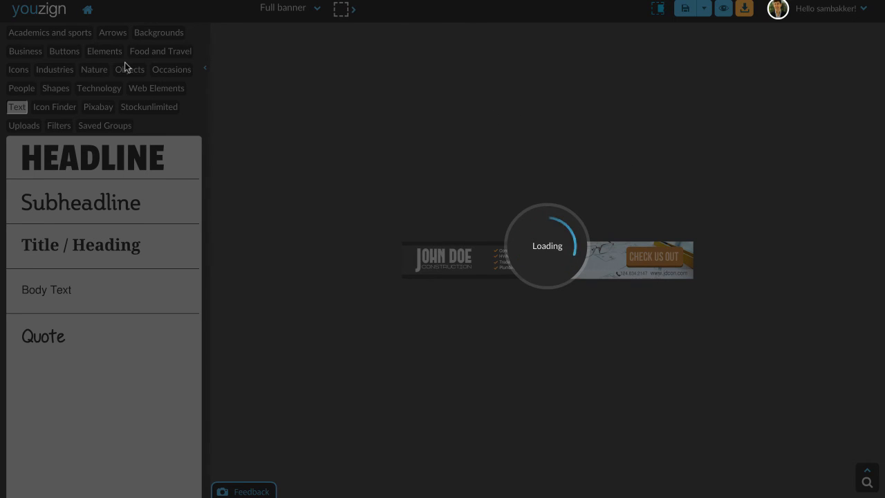
click(62, 54)
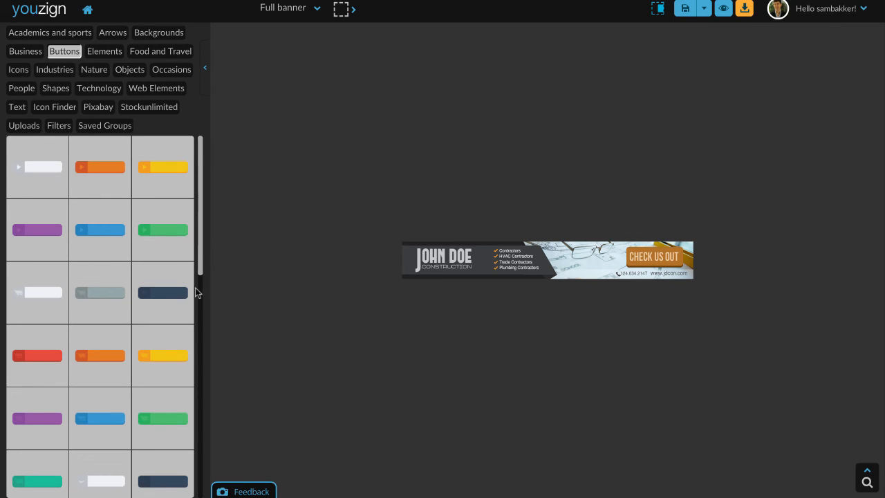
Toggle off-canvas elements, reveal the 468 × 60 px canvas size, and zoom the banner above 100%.
scroll(201, 259, down, 1)
scroll(201, 346, down, 2)
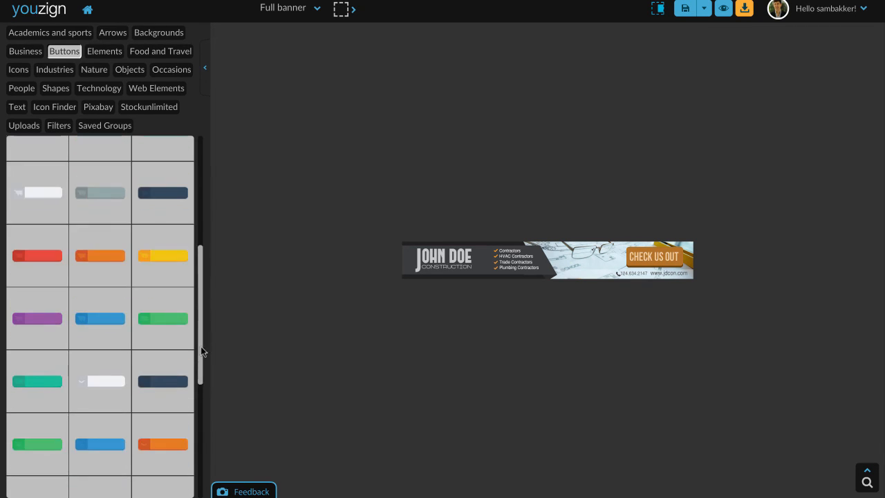
drag(201, 351, 205, 223)
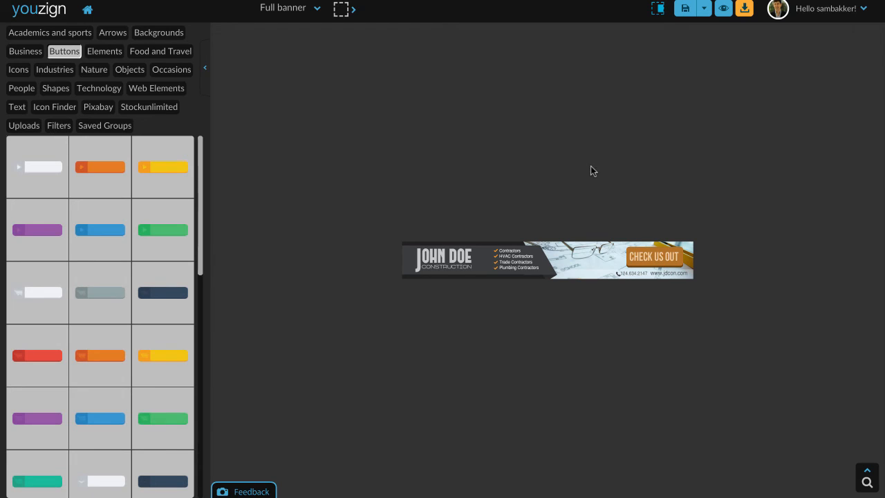
click(553, 273)
click(633, 272)
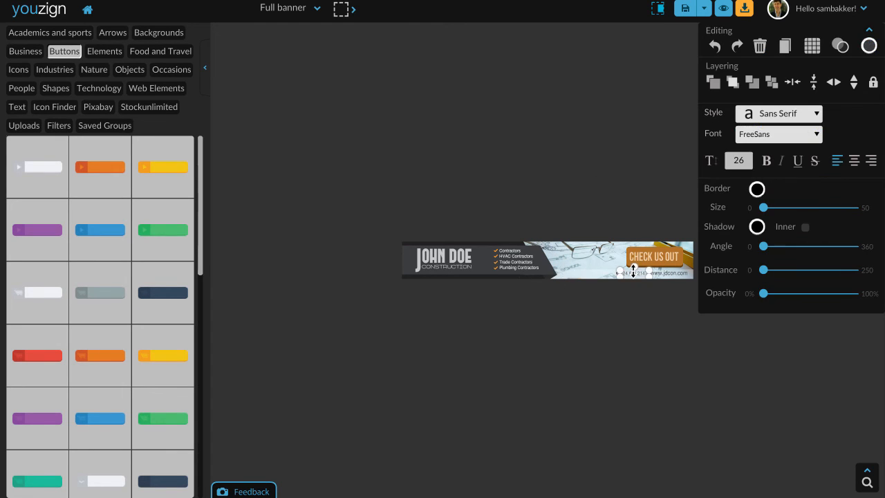
click(601, 225)
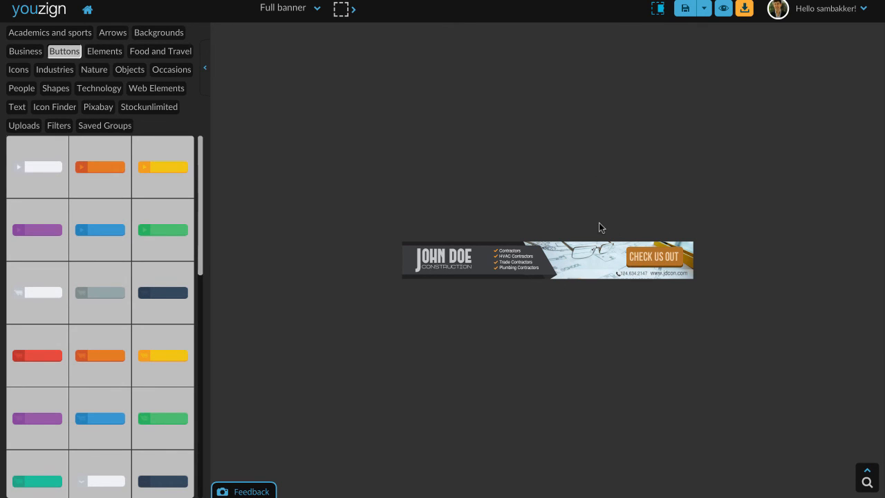
click(662, 9)
click(662, 10)
click(351, 9)
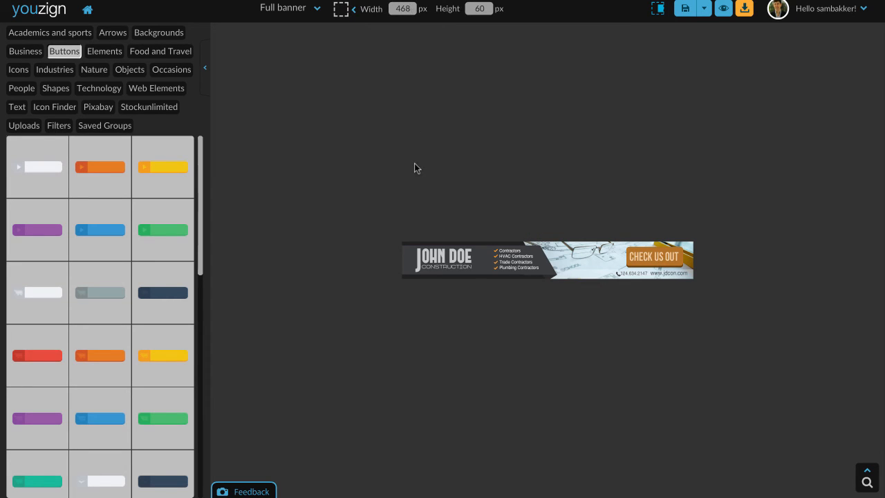
mouse_move(866, 482)
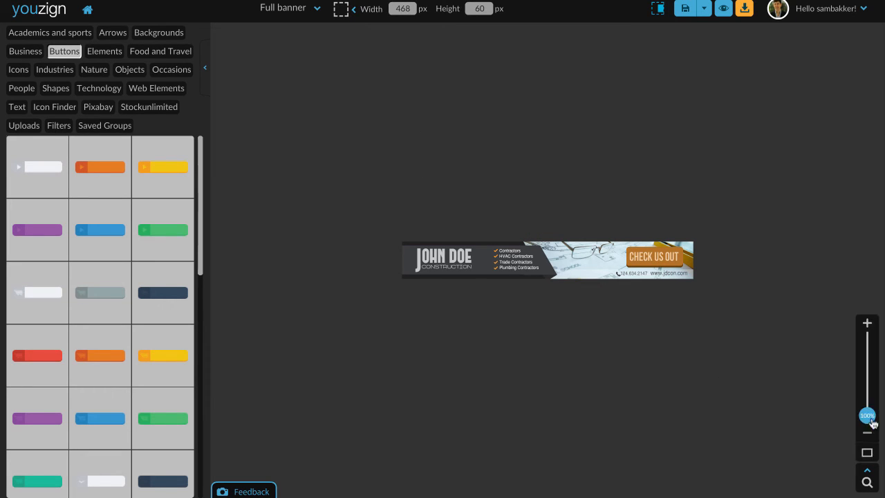
drag(869, 418, 868, 342)
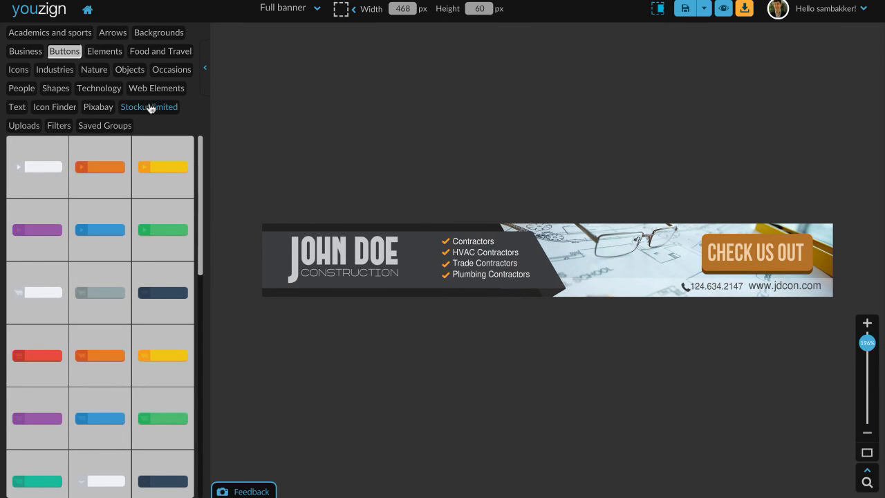
Try the Vignette, Orton, Lomo, Retro and Adventure filters, then apply Vintage to the banner.
click(56, 129)
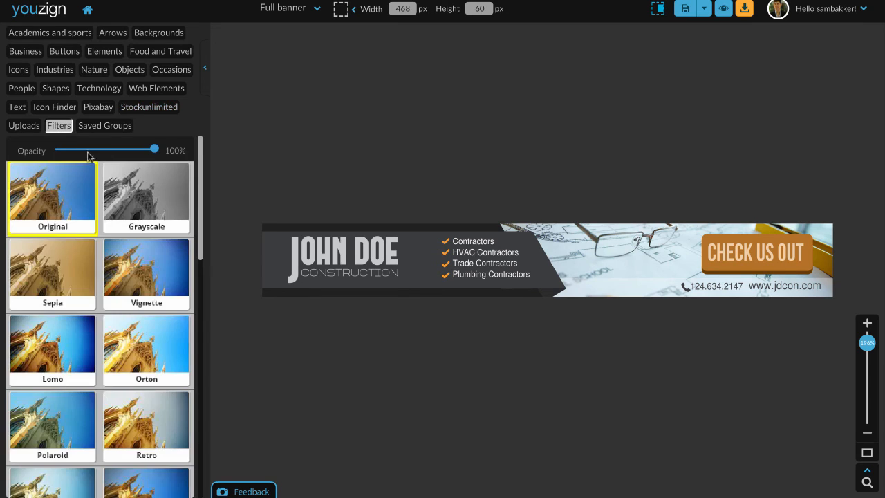
click(132, 264)
click(136, 332)
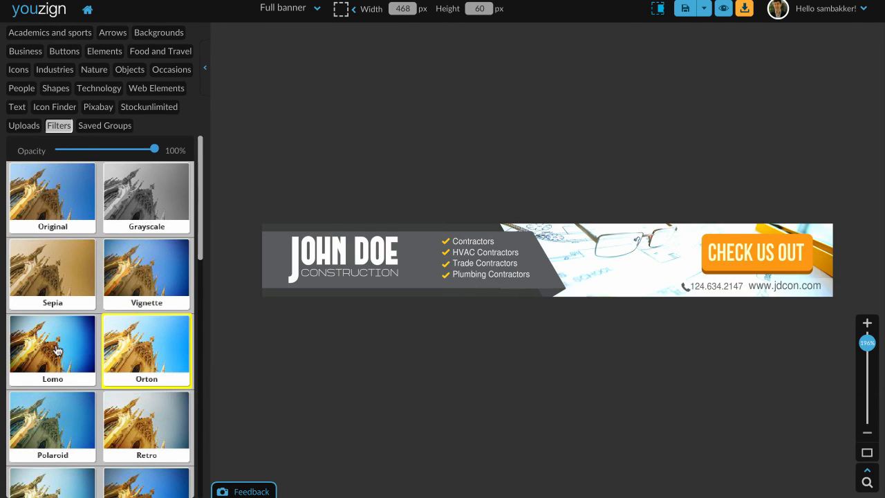
click(57, 350)
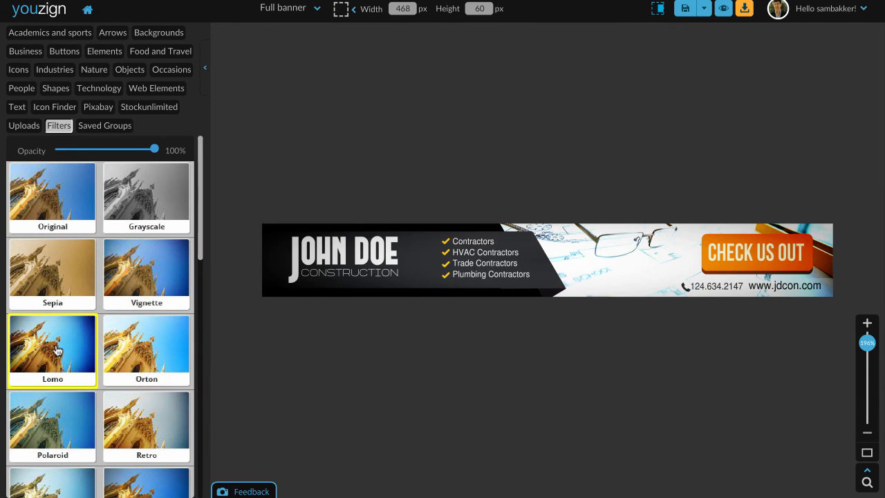
click(142, 419)
drag(200, 220, 200, 341)
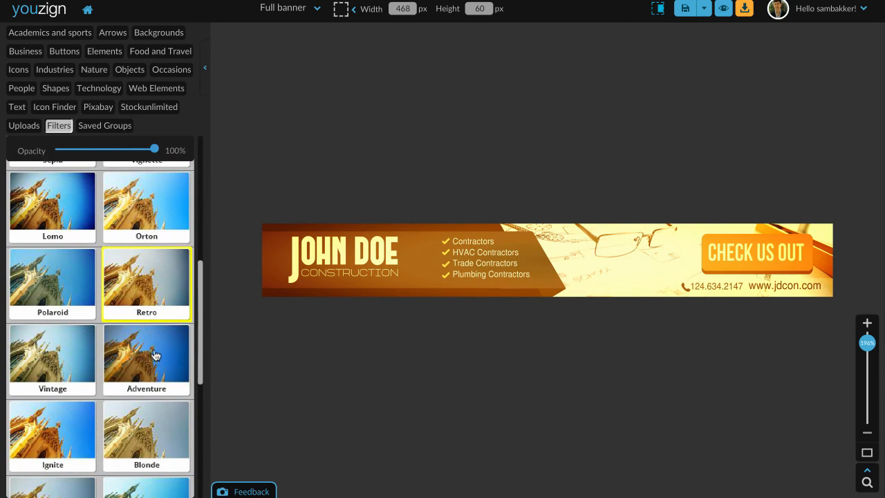
click(150, 354)
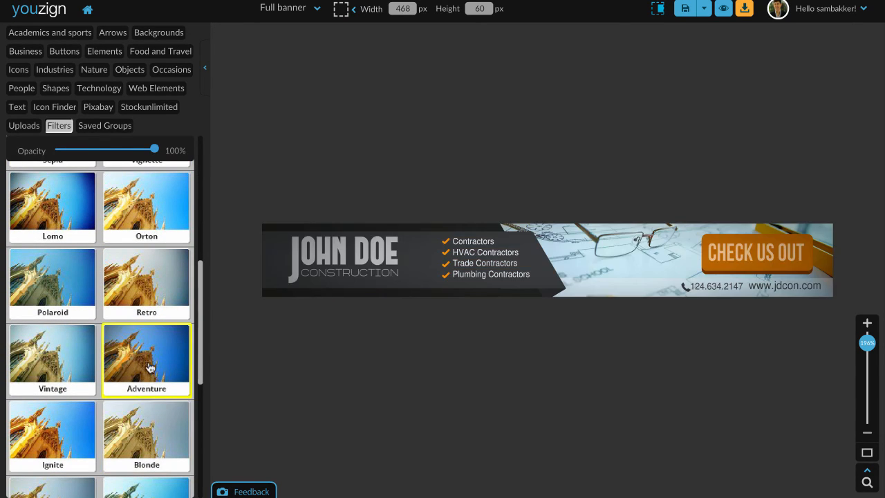
click(50, 385)
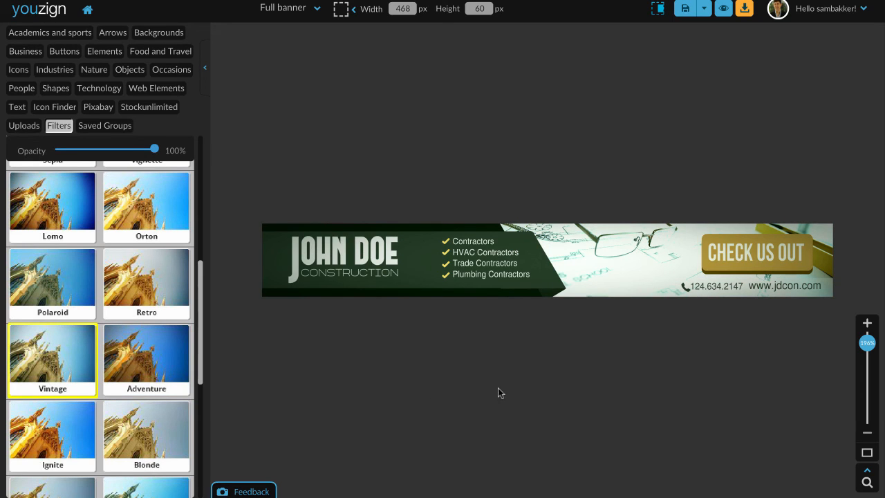
Select the JOHN DOE title and preview the banner on a sample news website.
click(472, 252)
click(380, 262)
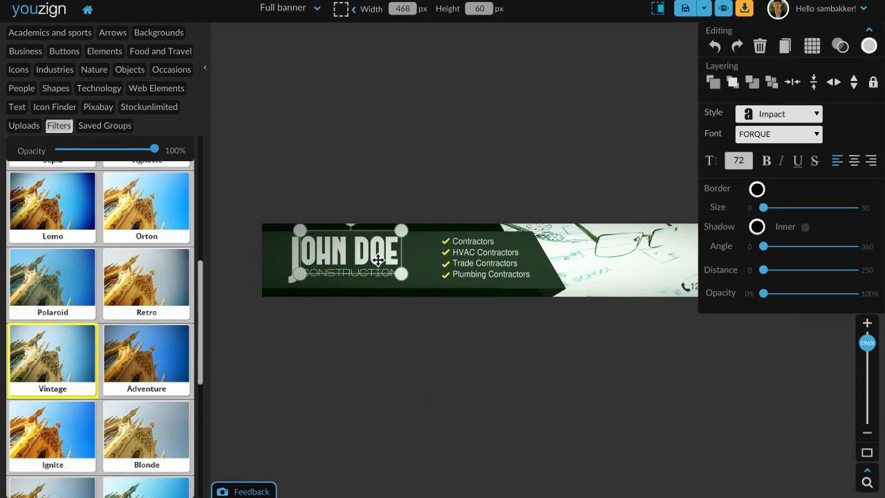
click(480, 325)
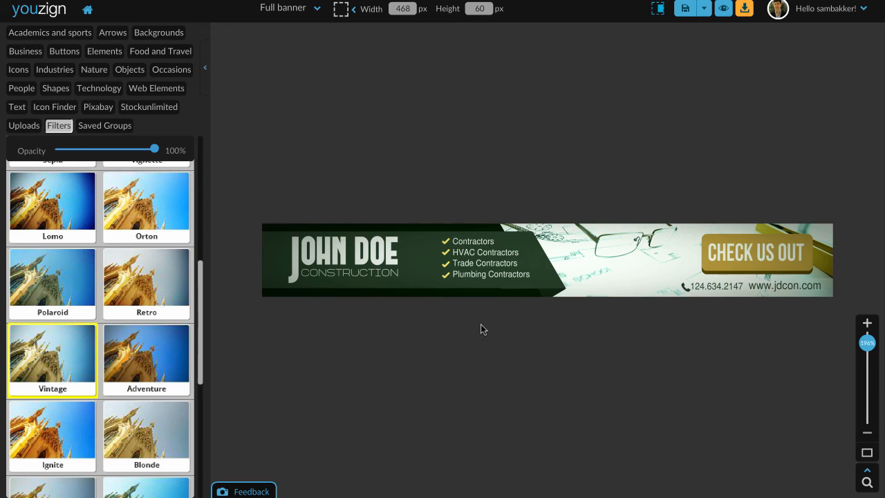
click(383, 251)
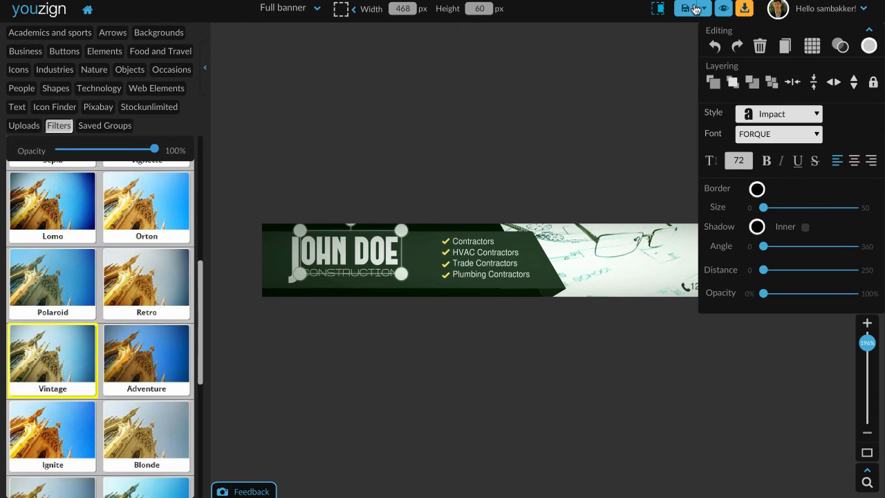
click(723, 8)
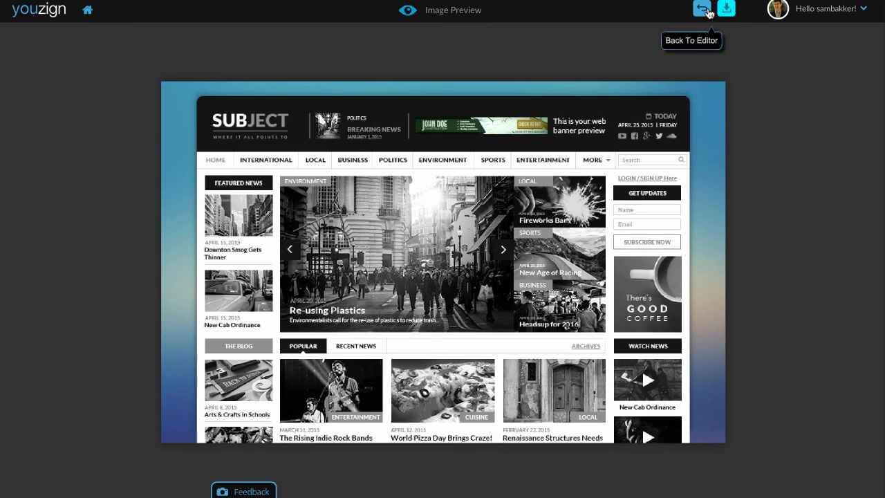
click(701, 8)
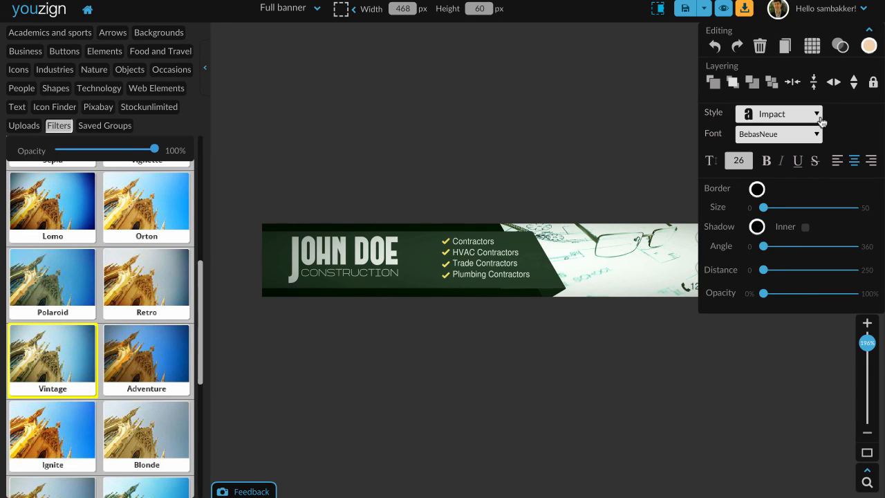
Give the blueprint photo a bright red border of size 9, then collapse the Editing panel.
click(840, 46)
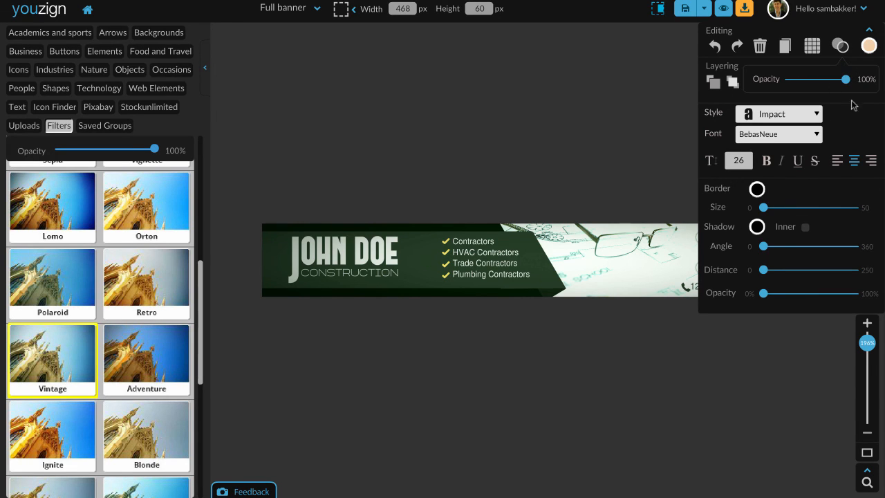
click(820, 186)
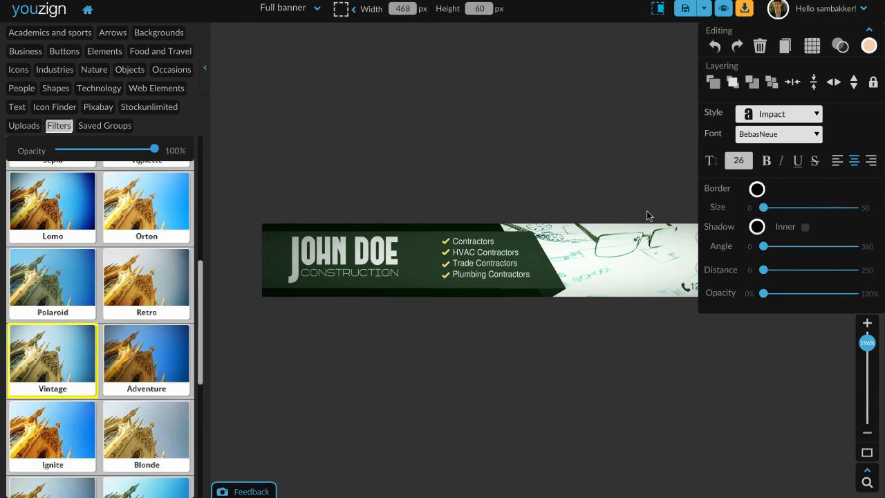
click(629, 243)
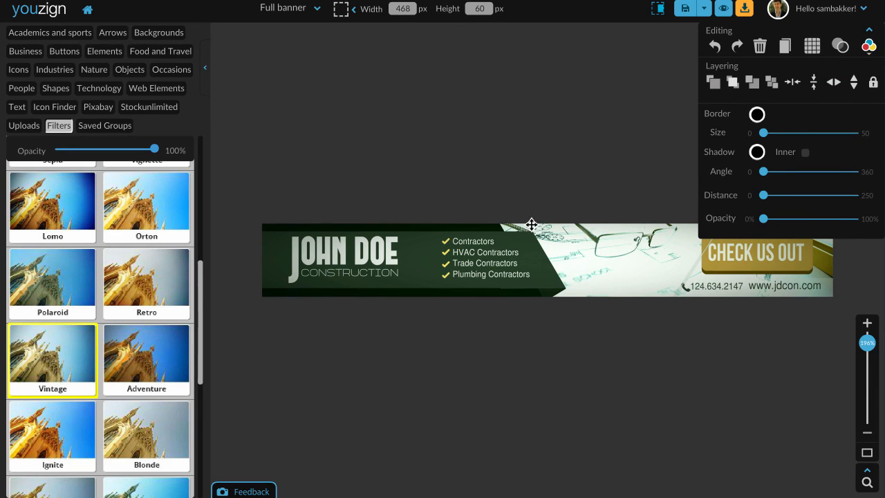
drag(763, 133, 785, 137)
click(756, 114)
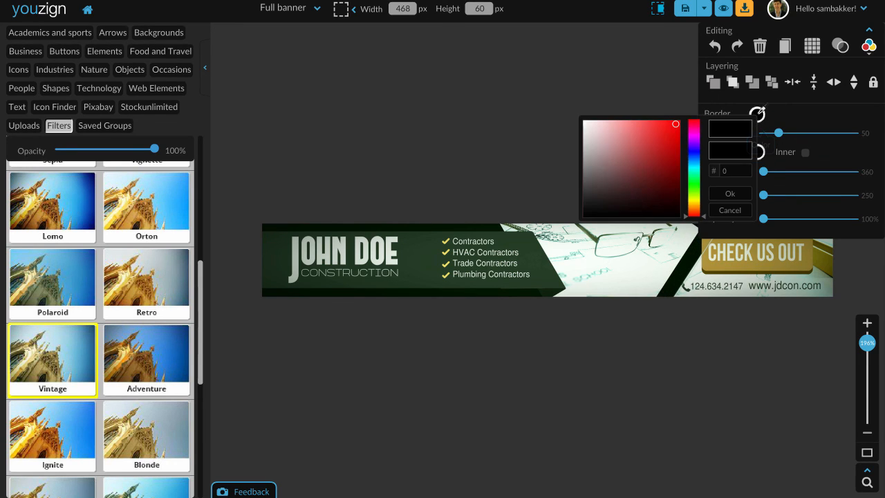
click(673, 131)
click(674, 128)
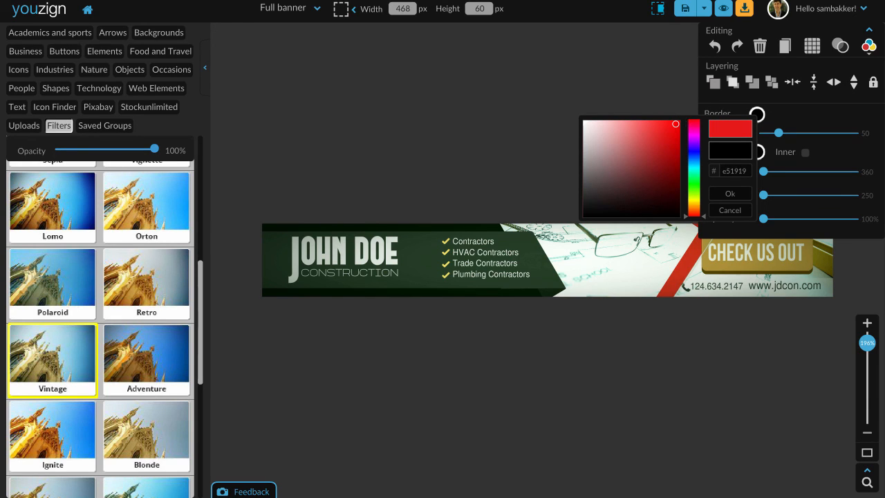
click(645, 82)
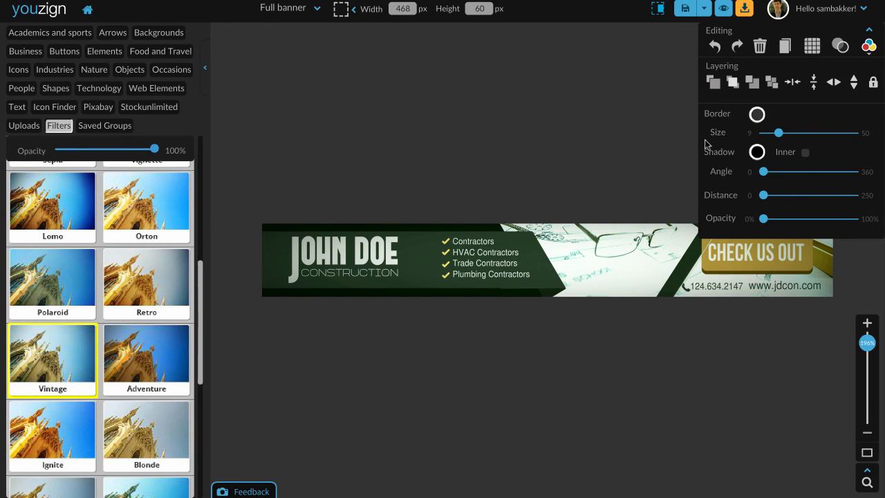
click(757, 114)
click(666, 152)
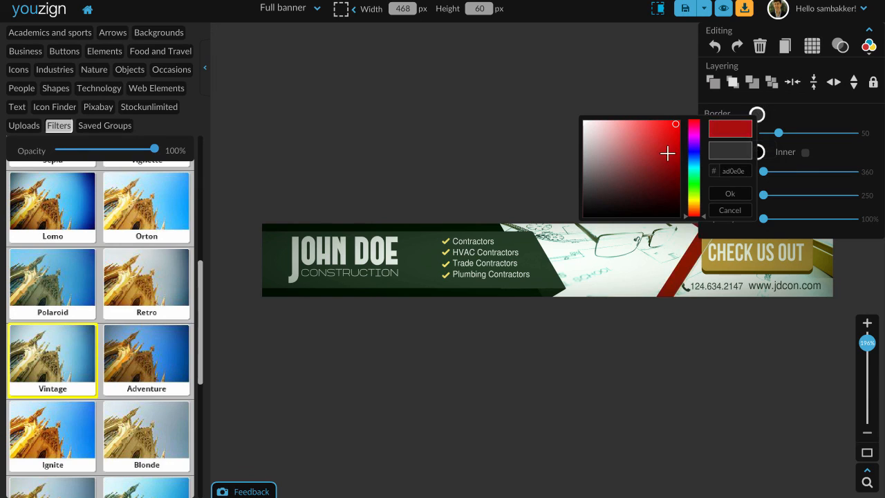
click(675, 127)
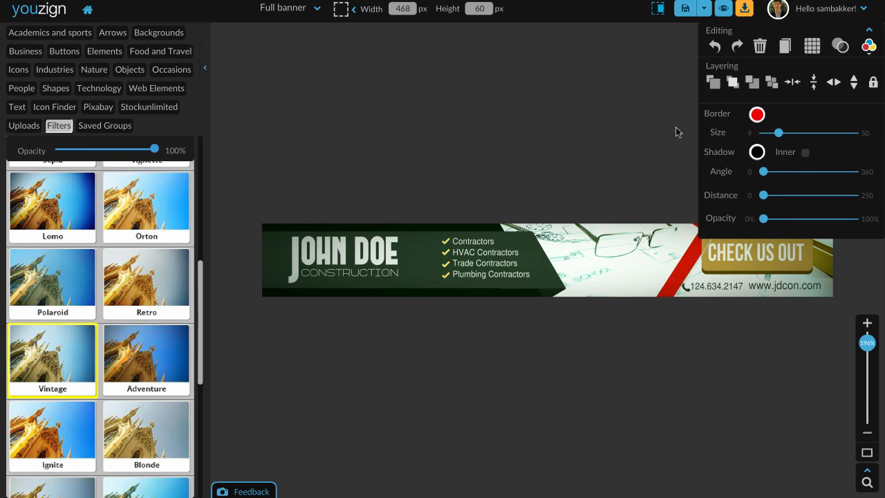
click(870, 31)
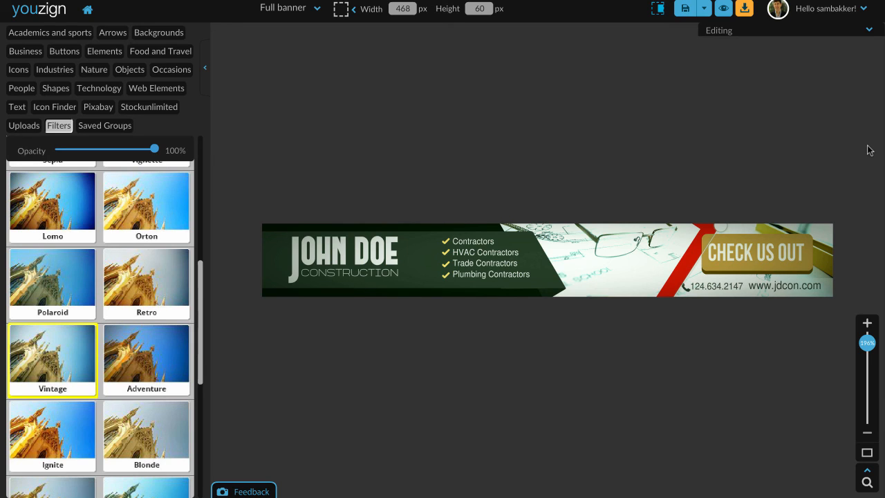